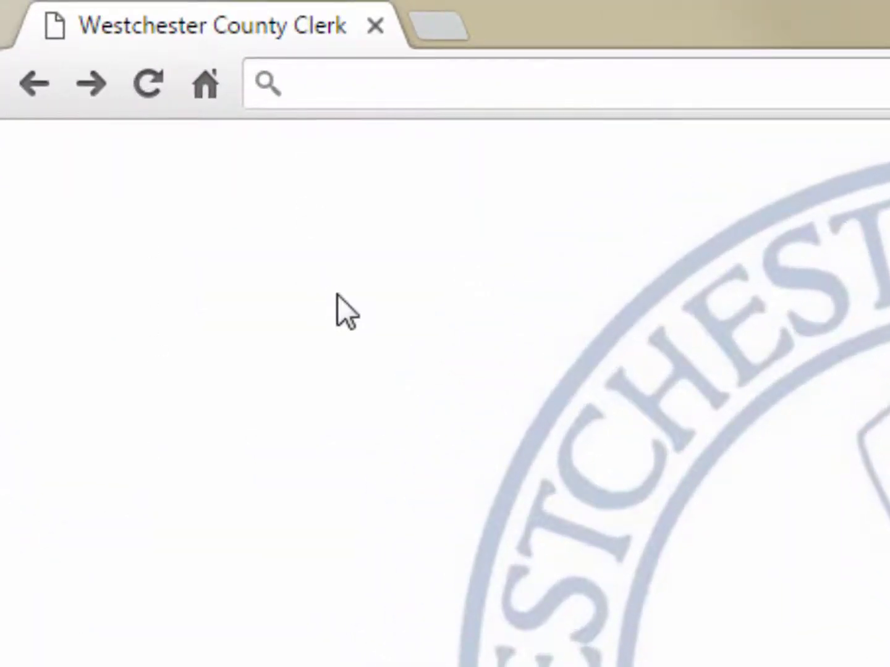
# Step: Load prep.westchesterclerk.com and open the PREP System Create New User form
pyautogui.write('tchestercle')
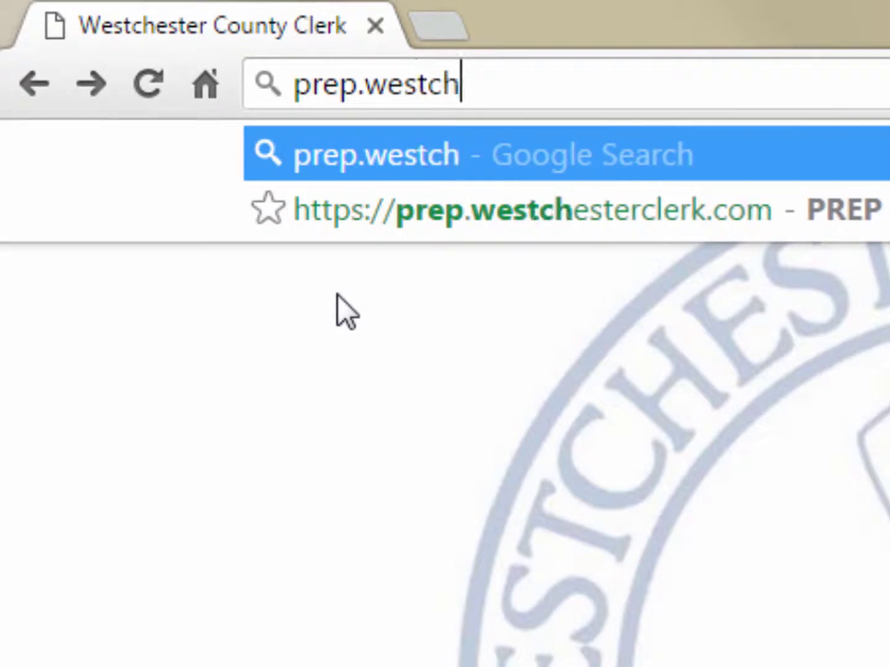
pyautogui.write('rk.com')
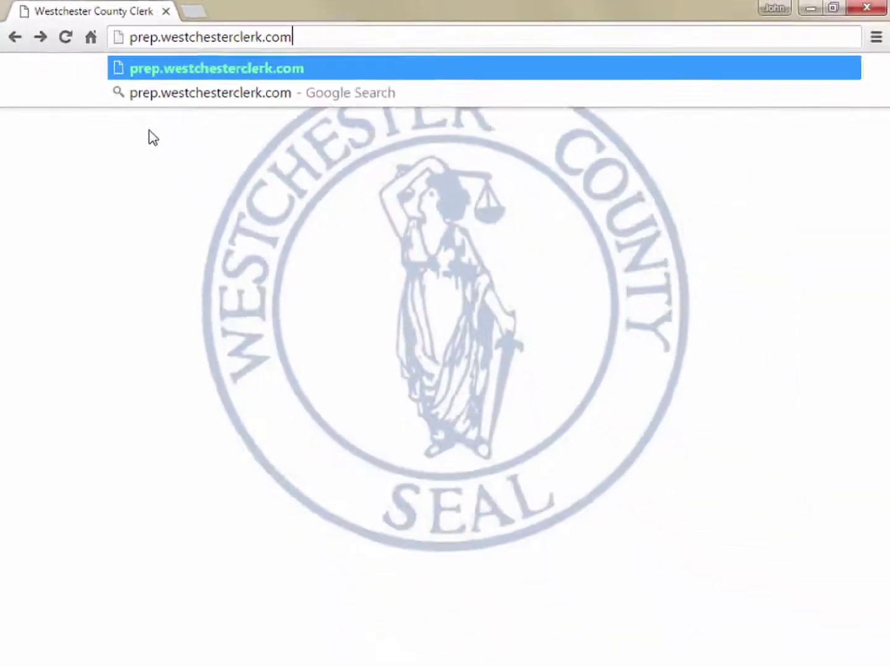
pyautogui.press('Return')
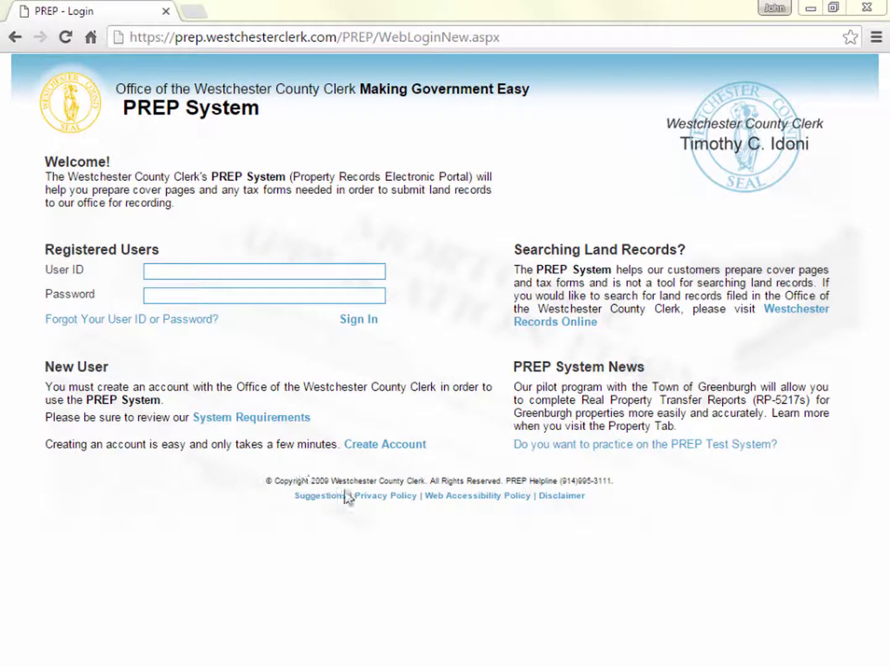
pyautogui.click(375, 444)
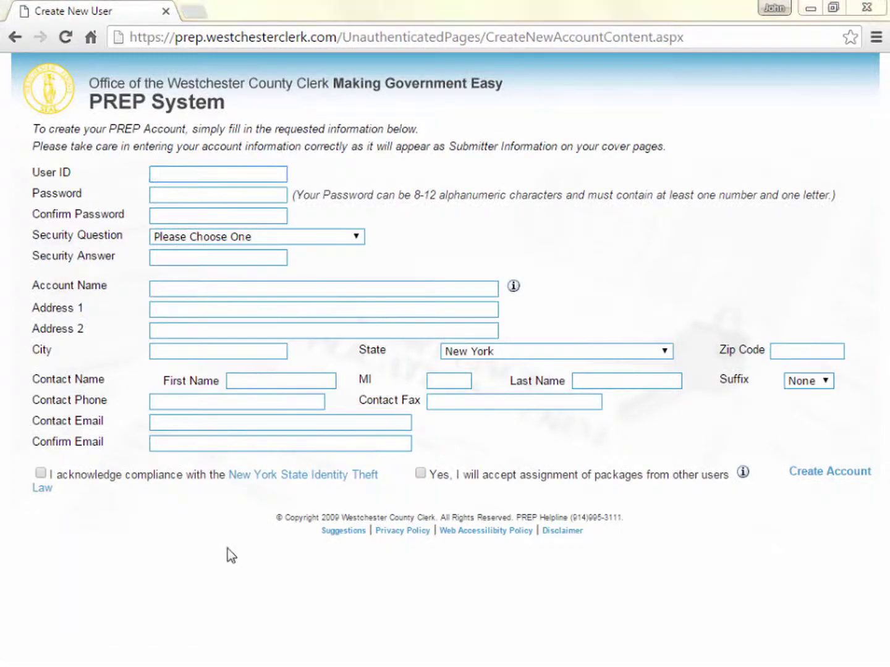
# Step: Enter the new user ID and password twice, and answer the mother's middle name security question
pyautogui.click(180, 173)
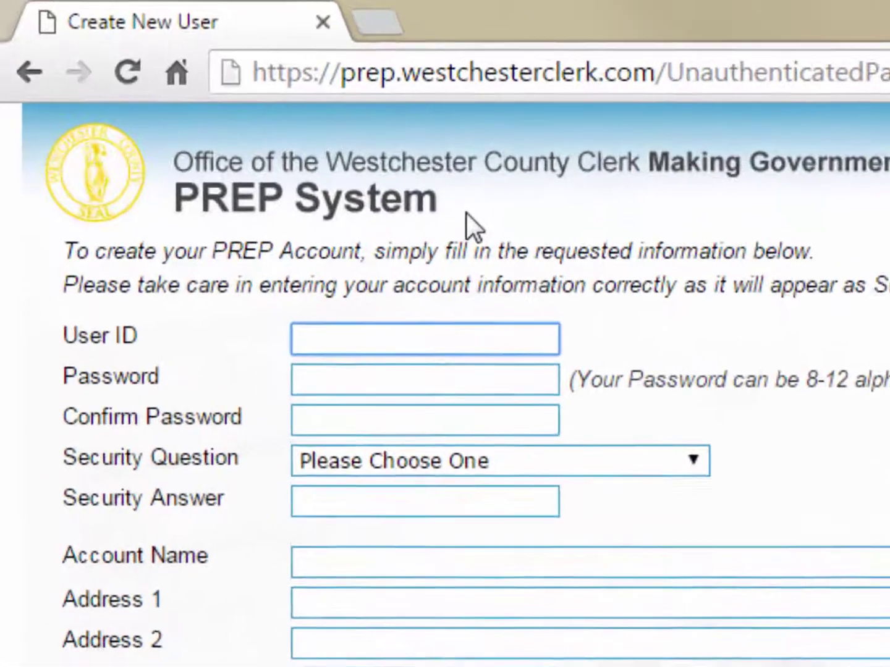
pyautogui.write('myprepid')
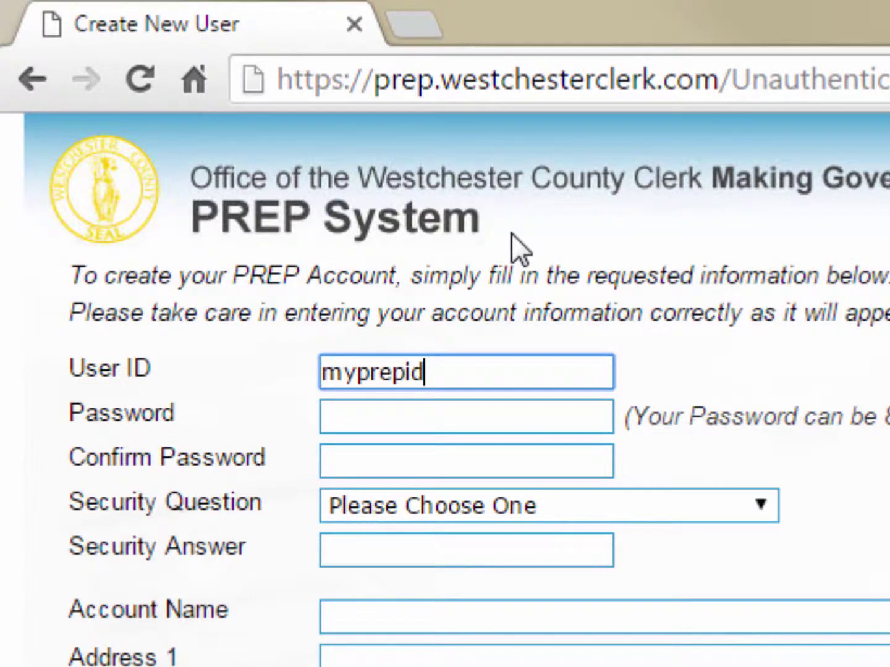
pyautogui.press('Tab')
pyautogui.write('********')
pyautogui.press('Tab')
pyautogui.write('********')
pyautogui.press('Tab')
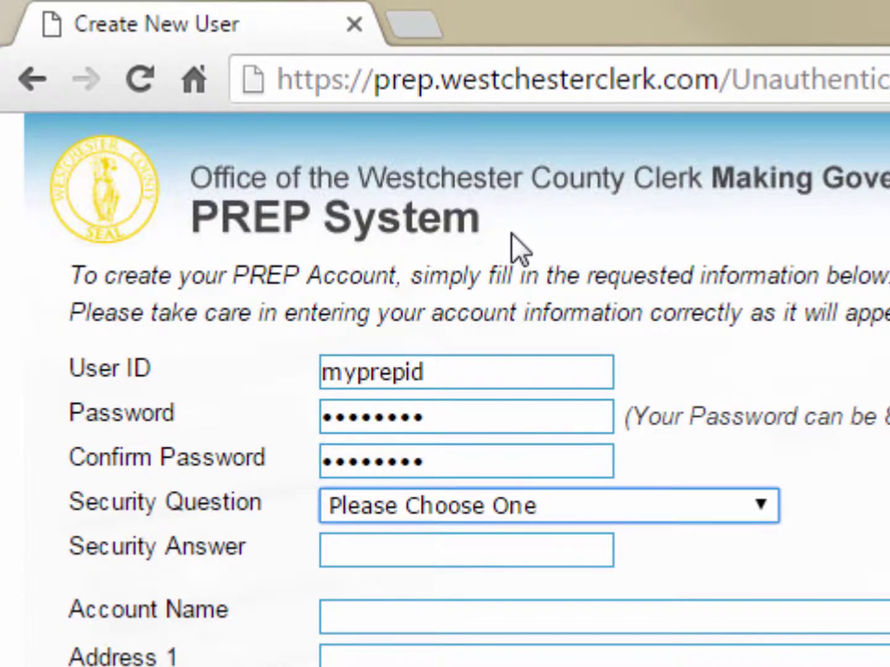
pyautogui.click(520, 504)
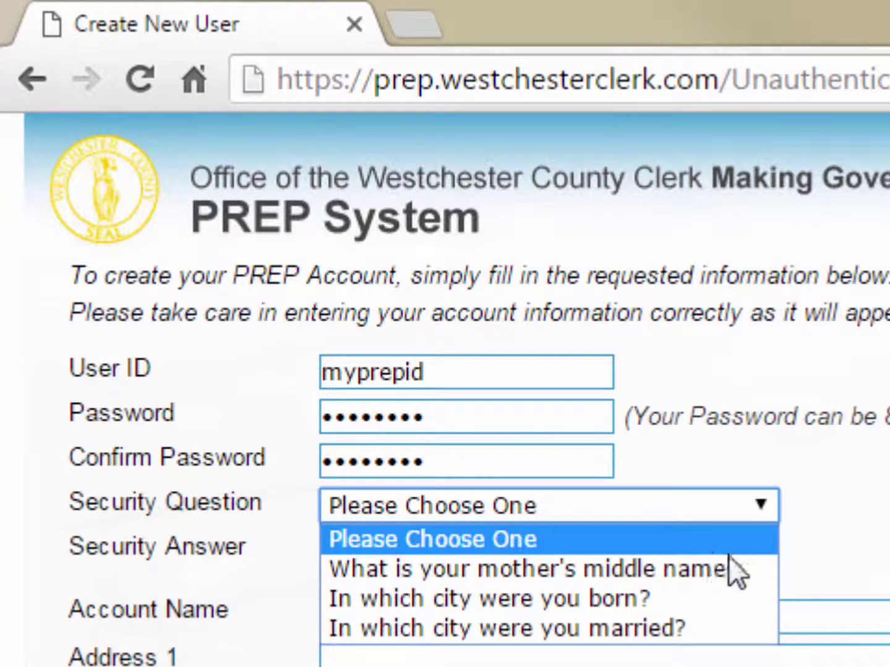
pyautogui.click(730, 568)
pyautogui.click(584, 556)
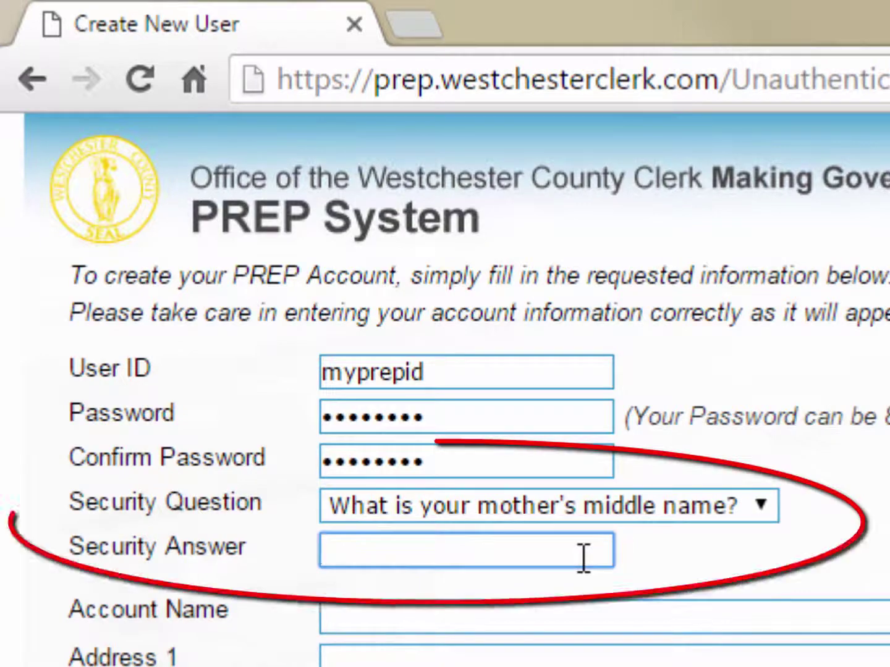
pyautogui.write('Jane')
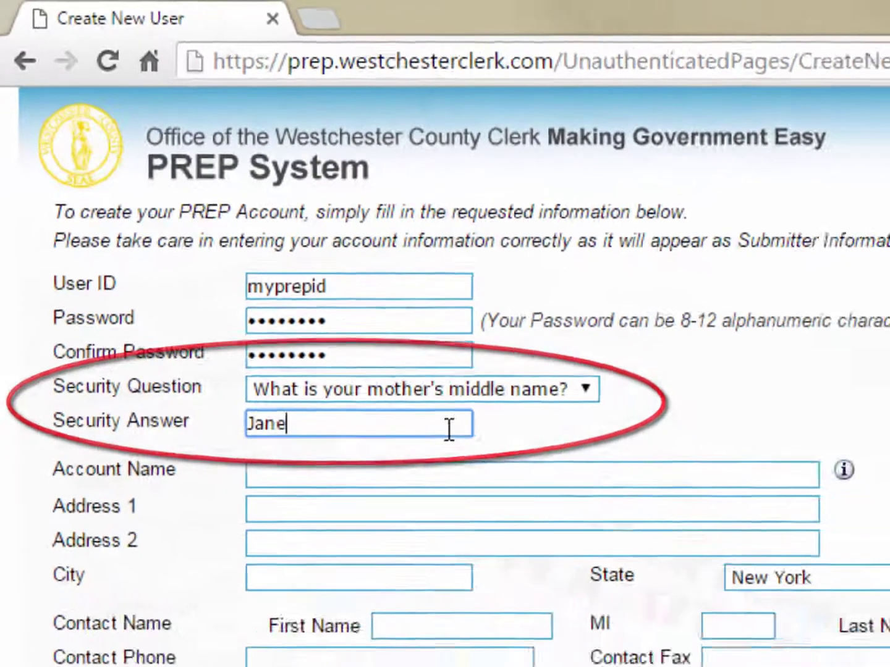
# Step: Enter account name 'My Title Company Name Inc.', the mailing address, and the contact's first name and initial
pyautogui.press('Tab')
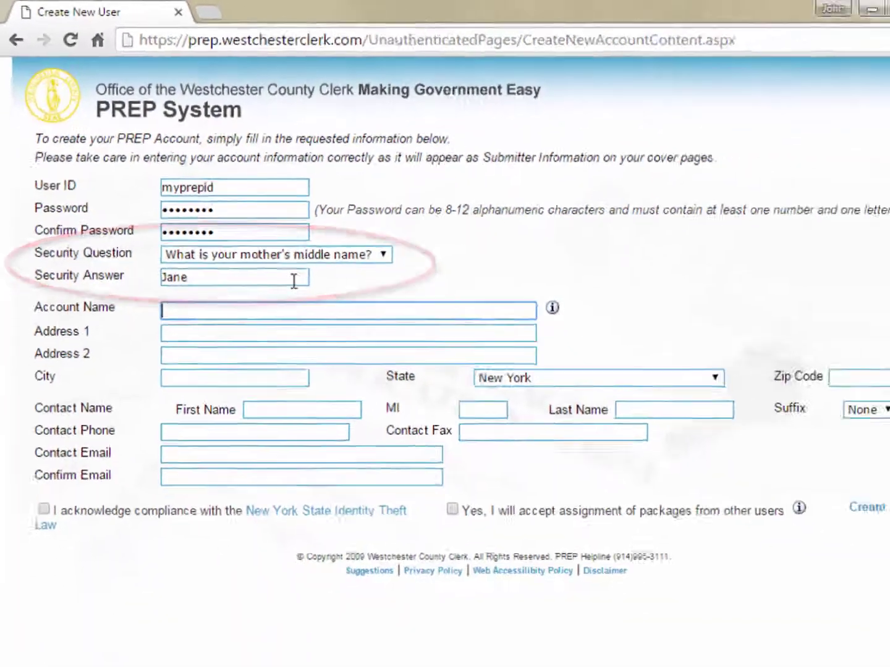
pyautogui.write('My Ti')
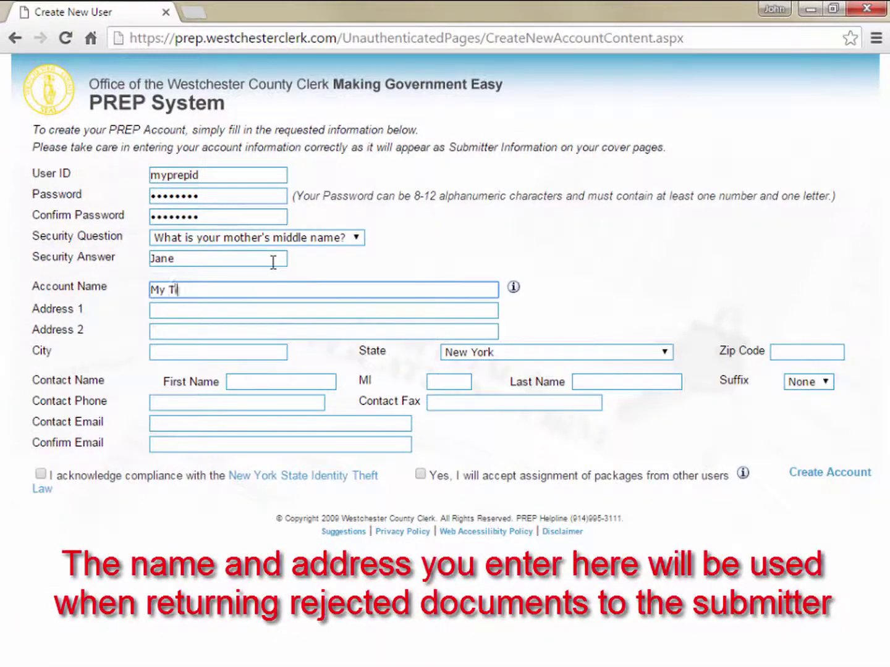
pyautogui.write('tle Company Name Inc')
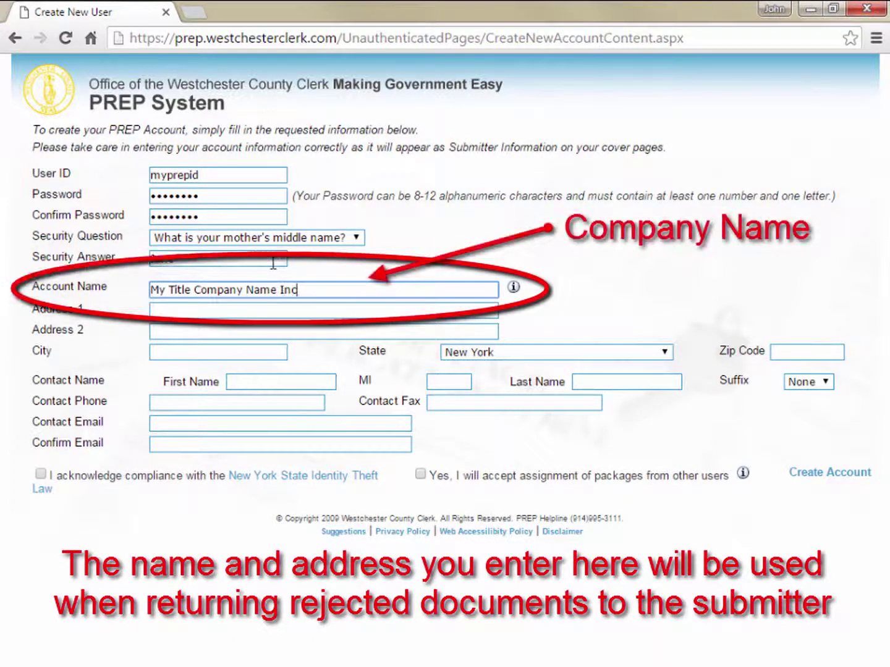
pyautogui.write('.')
pyautogui.press('Tab')
pyautogui.write('123 Main Street')
pyautogui.press('Tab')
pyautogui.press('Tab')
pyautogui.write('Anytown')
pyautogui.press('Tab')
pyautogui.press('Tab')
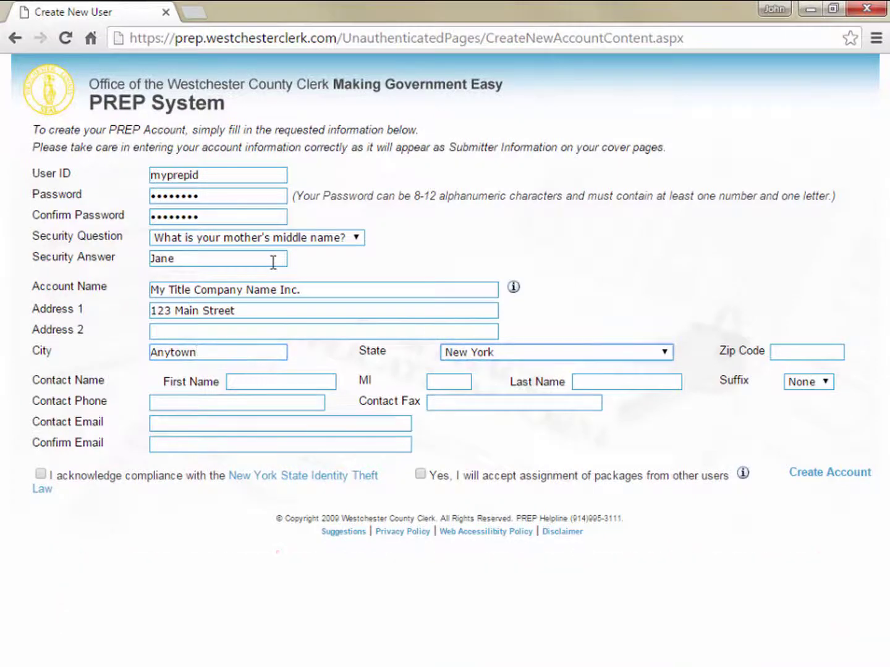
pyautogui.write('10101')
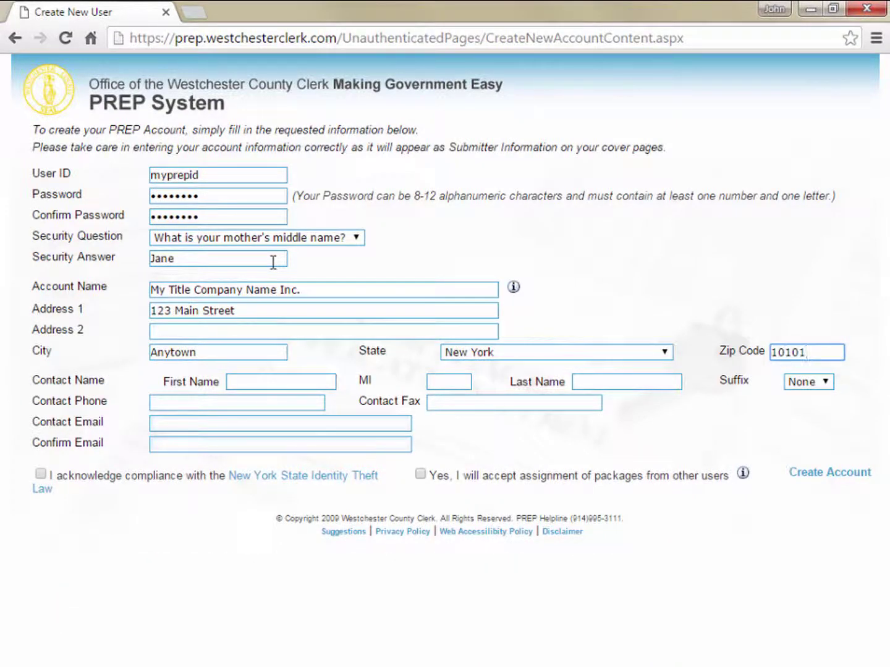
pyautogui.press('Tab')
pyautogui.write('John')
pyautogui.press('Tab')
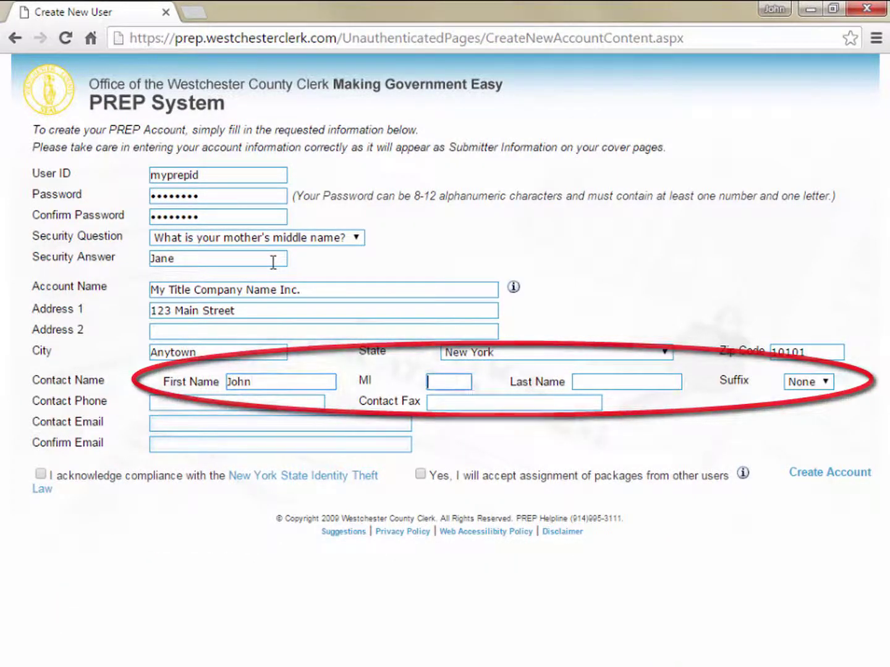
pyautogui.write('Q')
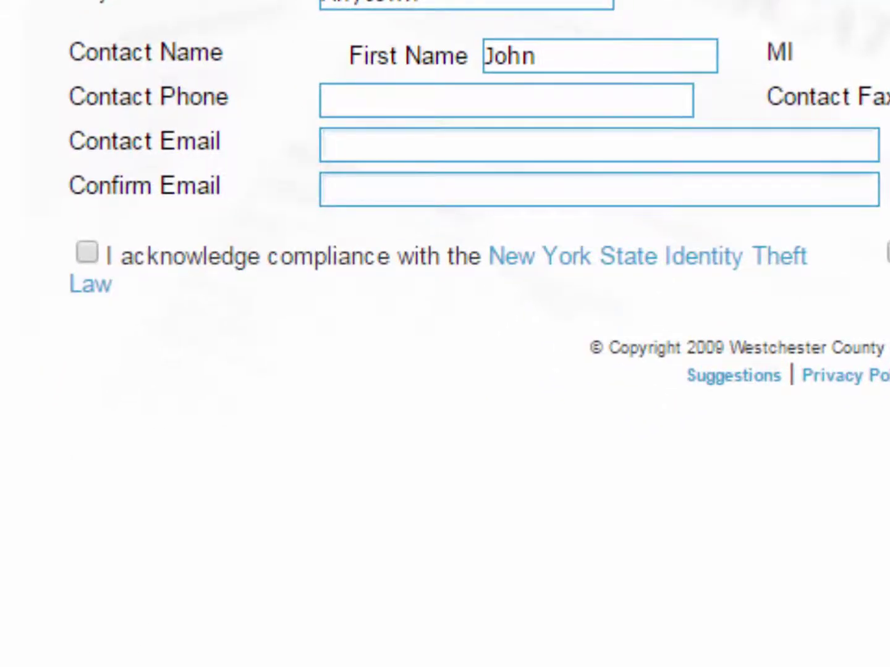
# Step: Enter the contact's phone number and e-mail address, and tick the Identity Theft Law acknowledgement
pyautogui.click(327, 100)
pyautogui.write('914-555-')
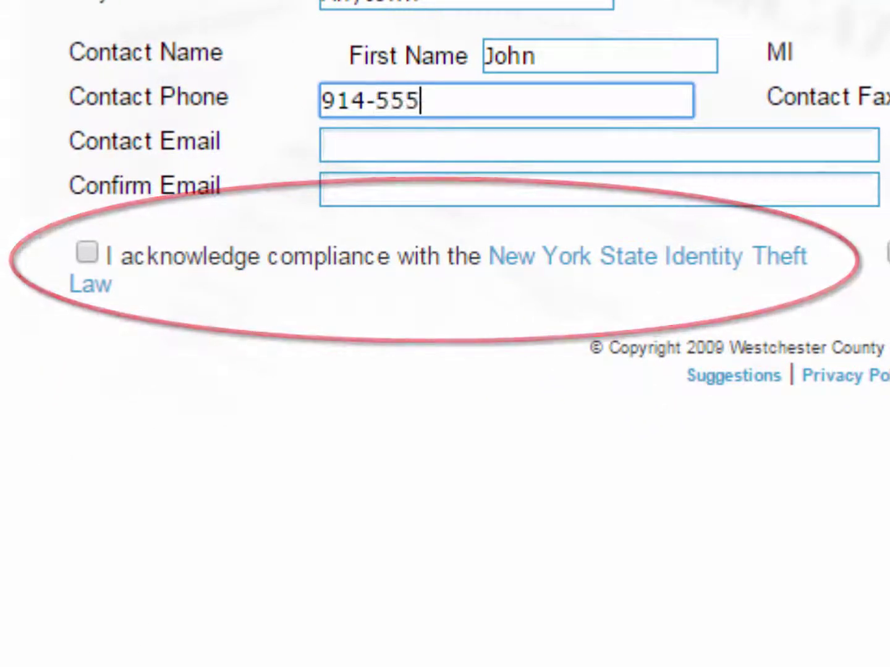
pyautogui.write('12')
pyautogui.press('Tab')
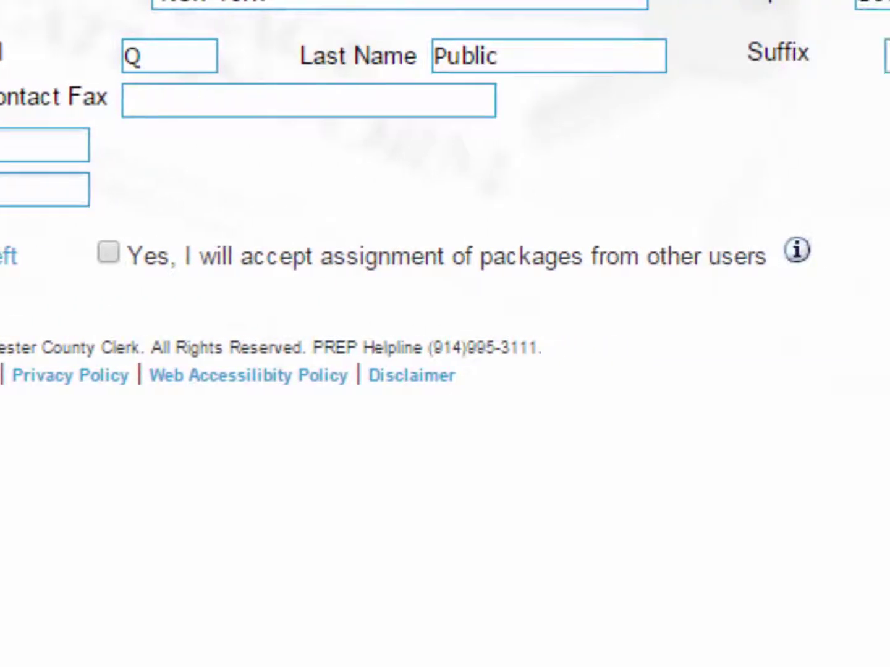
pyautogui.click(44, 144)
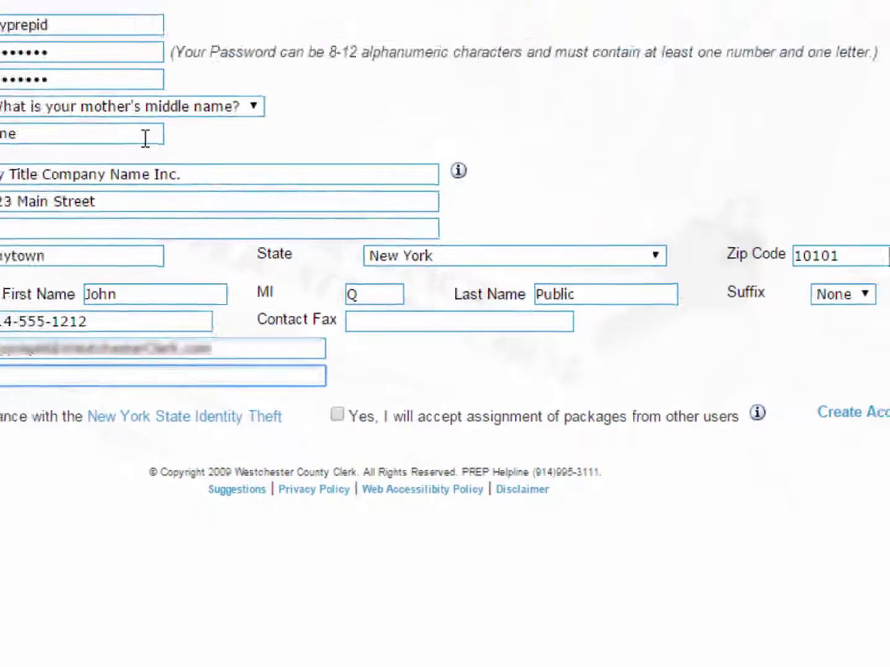
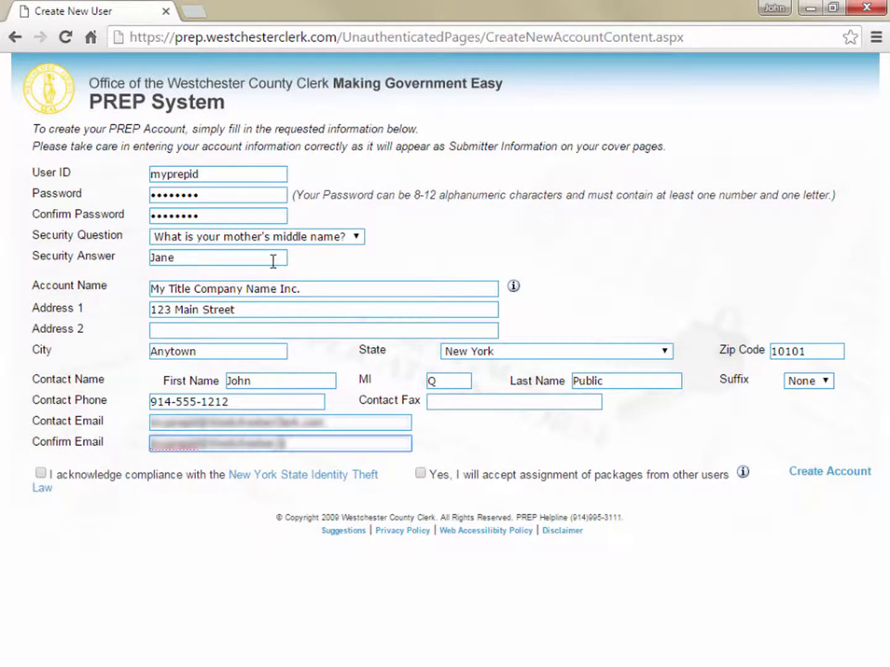
pyautogui.press('Tab')
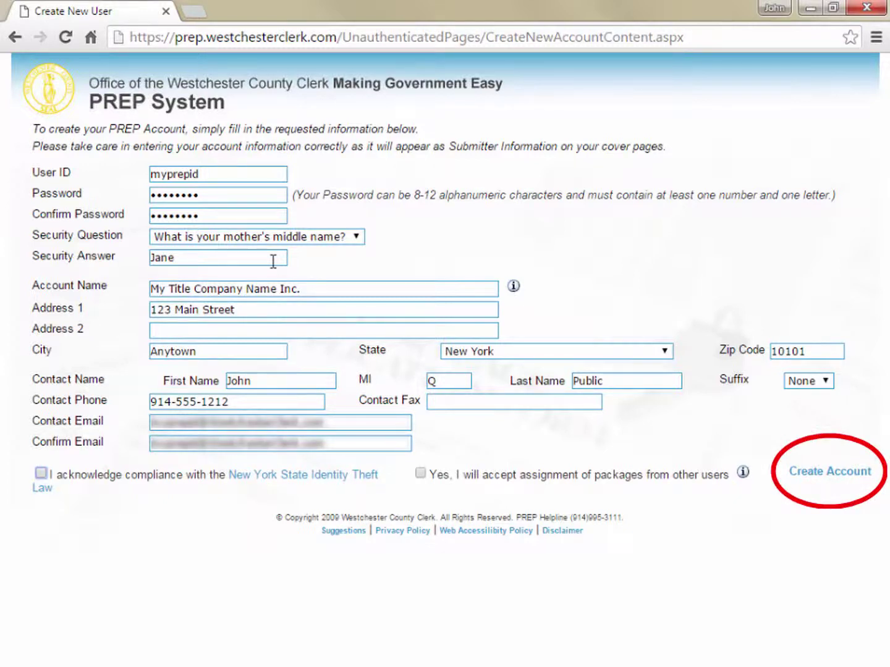
pyautogui.click(40, 473)
# Step: Submit the new account, then sign in with its user ID and password
pyautogui.click(803, 472)
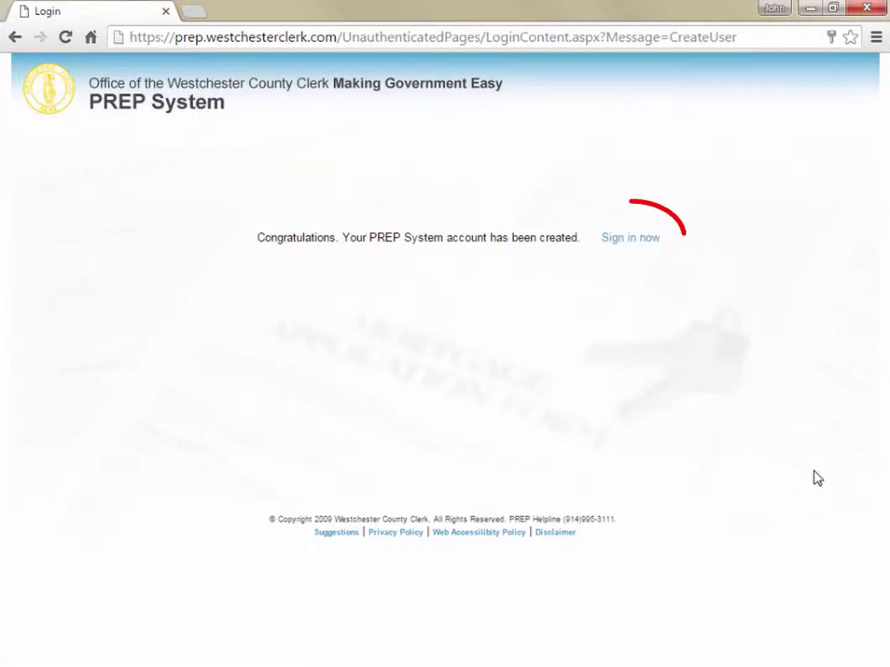
pyautogui.click(647, 240)
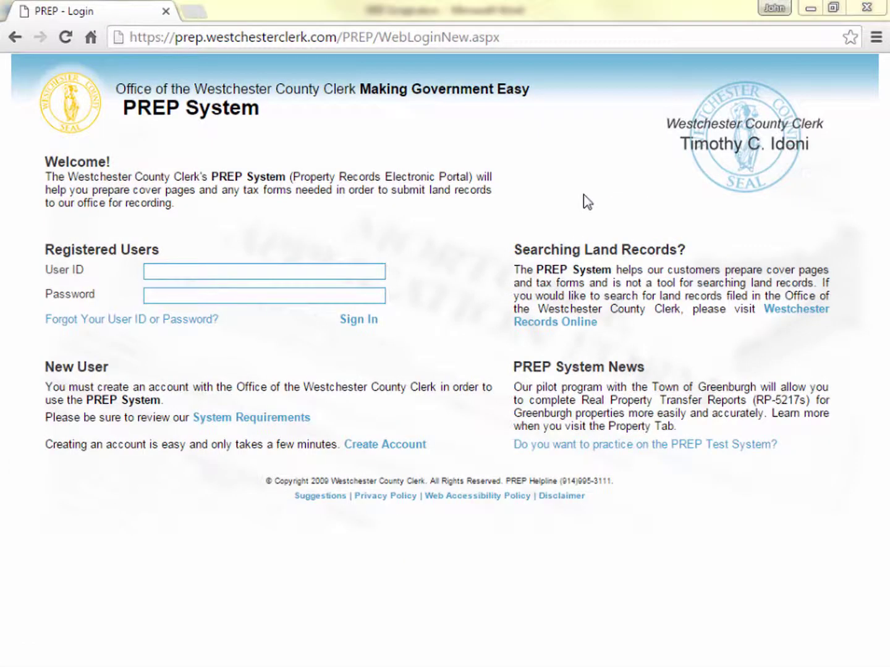
pyautogui.click(309, 267)
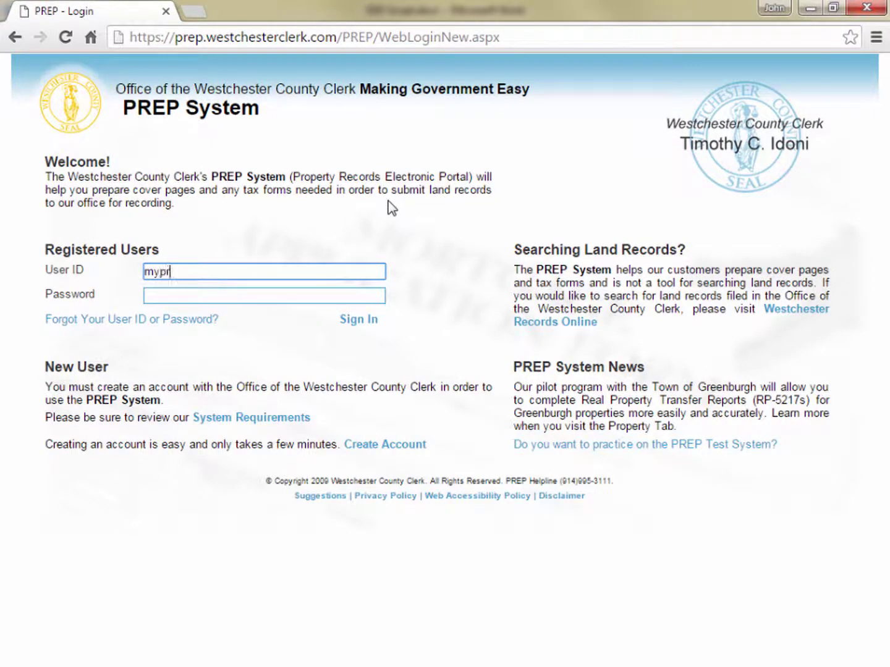
pyautogui.press('Tab')
pyautogui.write('p')
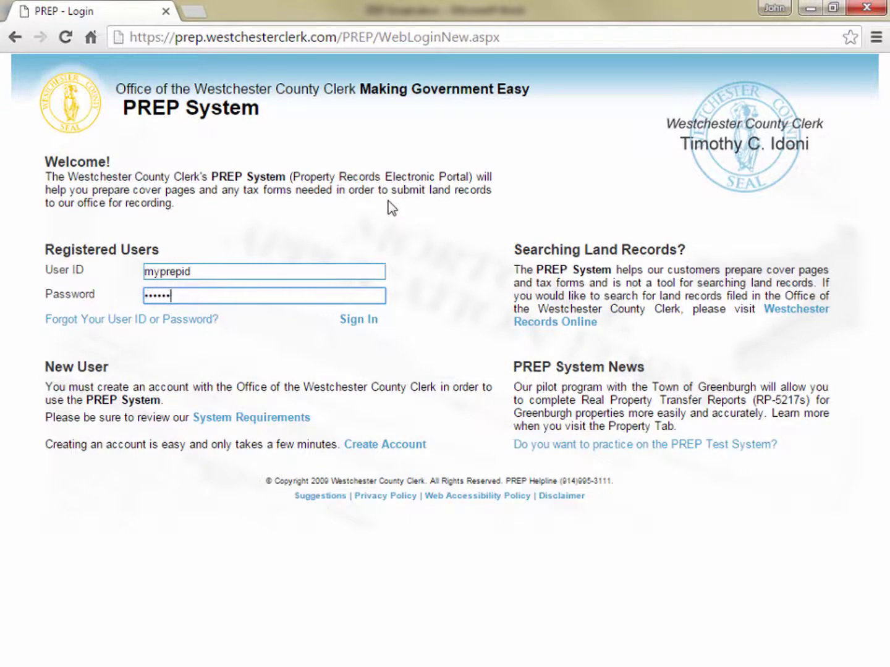
pyautogui.press('Return')
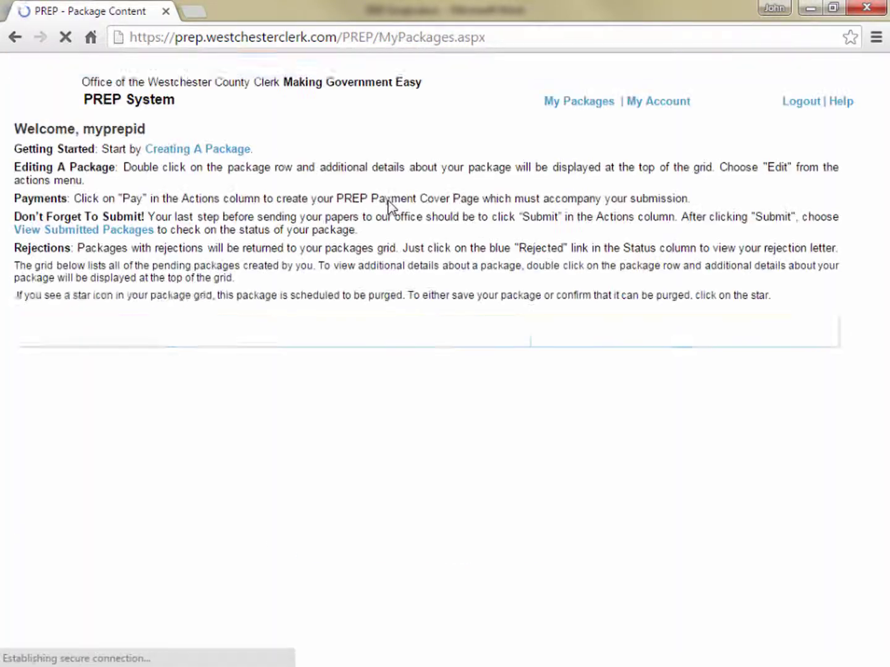
# Step: Create a new Mortgage (MTG) package named 'Jones Closing Documents'
pyautogui.click(180, 148)
pyautogui.write('Jones Closing Documents')
pyautogui.press('Tab')
pyautogui.press('m')
pyautogui.press('Return')
# Step: Add the two borrowers as parties, entering each one's last and first name
pyautogui.click(278, 244)
pyautogui.press('Tab')
pyautogui.press('Tab')
pyautogui.press('Return')
pyautogui.click(277, 244)
pyautogui.press('Tab')
pyautogui.press('Tab')
pyautogui.press('Return')
# Step: Add 'First National Bank of Lending and Borrowing' as the Mortgagee/Lender party
pyautogui.click(233, 217)
pyautogui.click(234, 241)
pyautogui.click(235, 244)
pyautogui.write('First National')
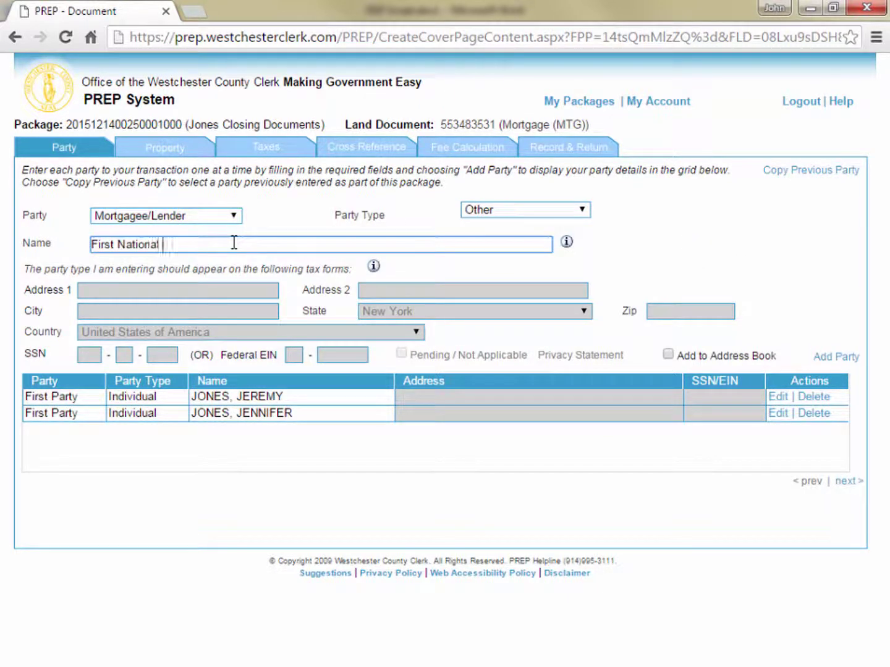
pyautogui.write(' Bank of Lending and Borrowing')
pyautogui.press('Tab')
pyautogui.press('Return')
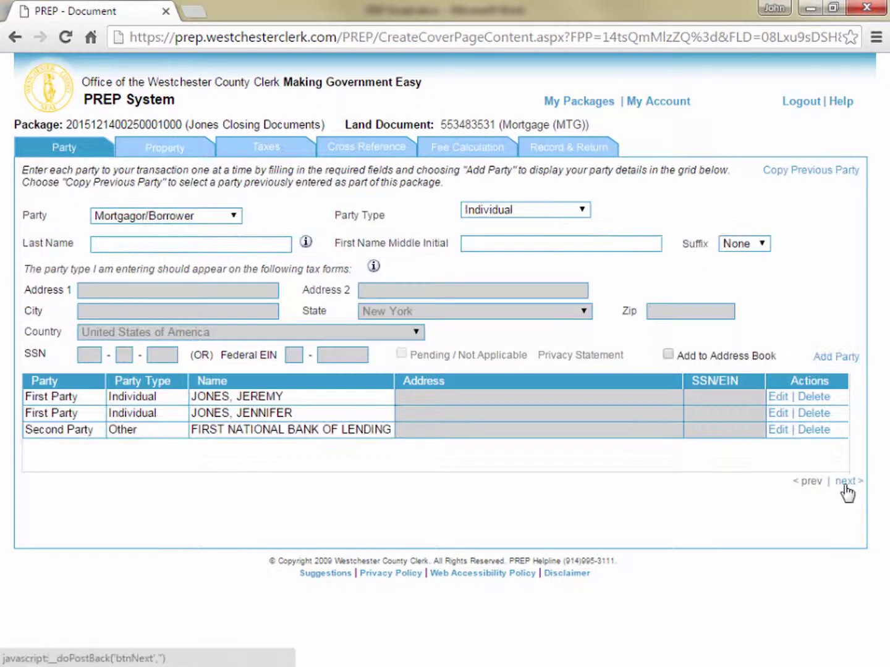
# Step: Add the property in Eastchester with its parcel number, street and zip code
pyautogui.click(849, 538)
pyautogui.write('12345678954')
pyautogui.press('Tab')
pyautogui.write('Evergreen Terrace')
pyautogui.press('Tab')
pyautogui.press('e')
pyautogui.press('Tab')
pyautogui.press('Tab')
pyautogui.write('10709')
pyautogui.press('Tab')
pyautogui.press('Return')
pyautogui.click(847, 466)
# Step: Calculate mortgage taxes for a $550000 mortgage dated 01/01/2010 on a 1-2 Family dwelling
pyautogui.write('550000')
pyautogui.press('Tab')
pyautogui.write('01/01/2010')
pyautogui.press('Tab')
pyautogui.press('1')
pyautogui.press('Tab')
pyautogui.press('Return')
# Step: Enter 15 in the fee calculation, fill the return address from the address book, and finish the document
pyautogui.click(834, 531)
pyautogui.write('15')
pyautogui.click(835, 534)
pyautogui.click(141, 236)
pyautogui.click(729, 302)
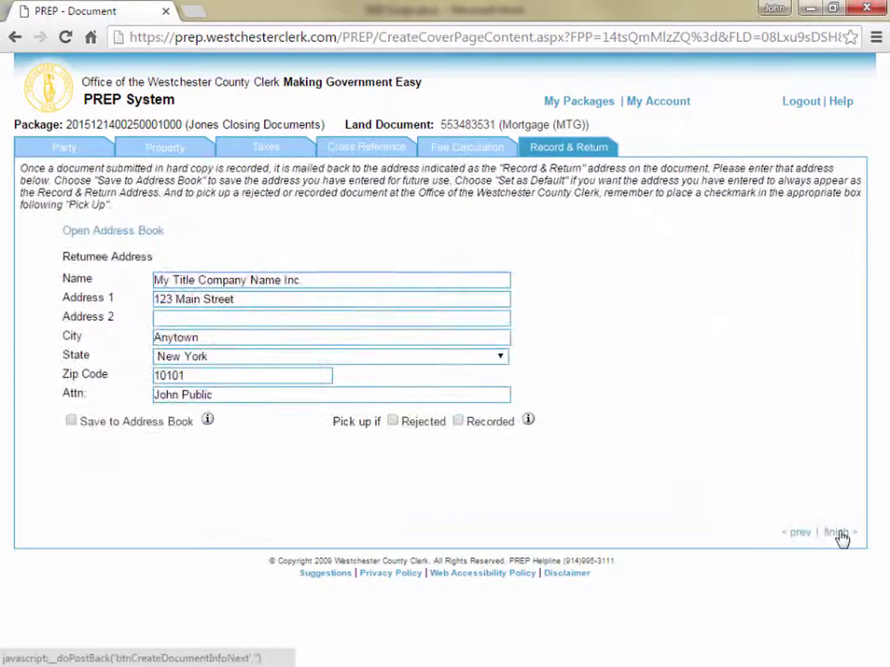
pyautogui.click(835, 532)
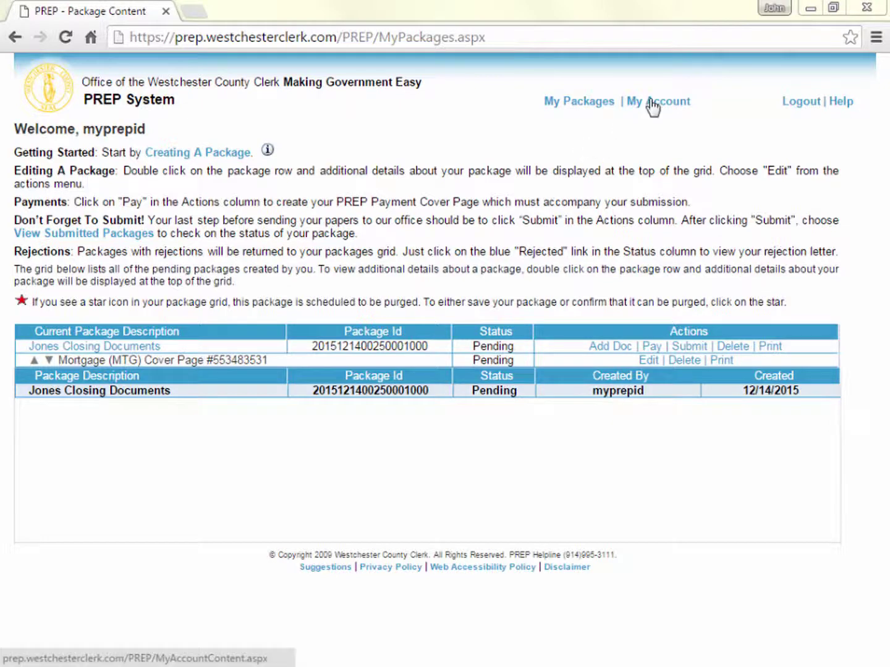
# Step: Change the account name to 'My New Title Company', save, and update all pending packages
pyautogui.click(653, 102)
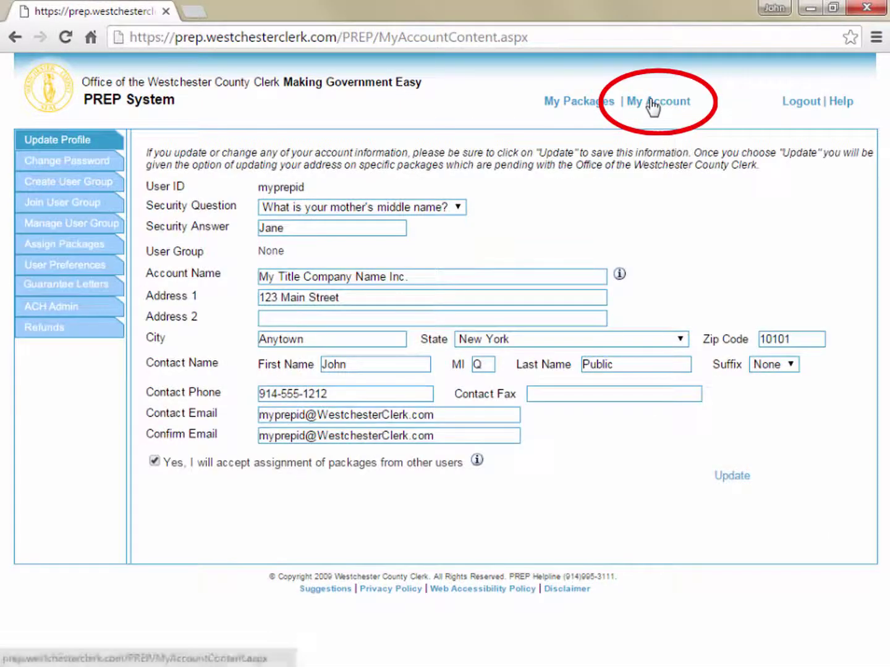
pyautogui.click(435, 279)
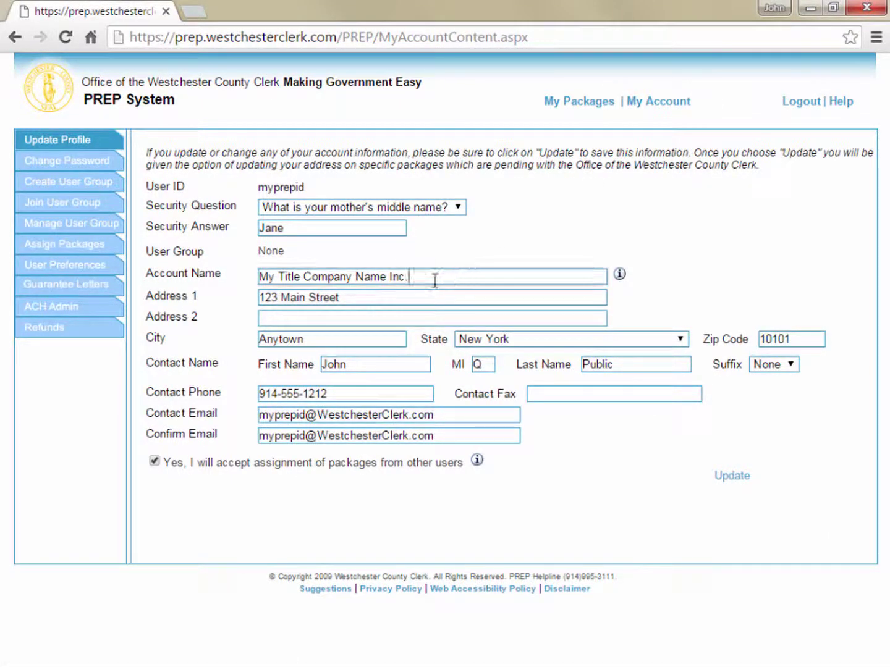
pyautogui.moveTo(435, 279); pyautogui.dragTo(277, 278)
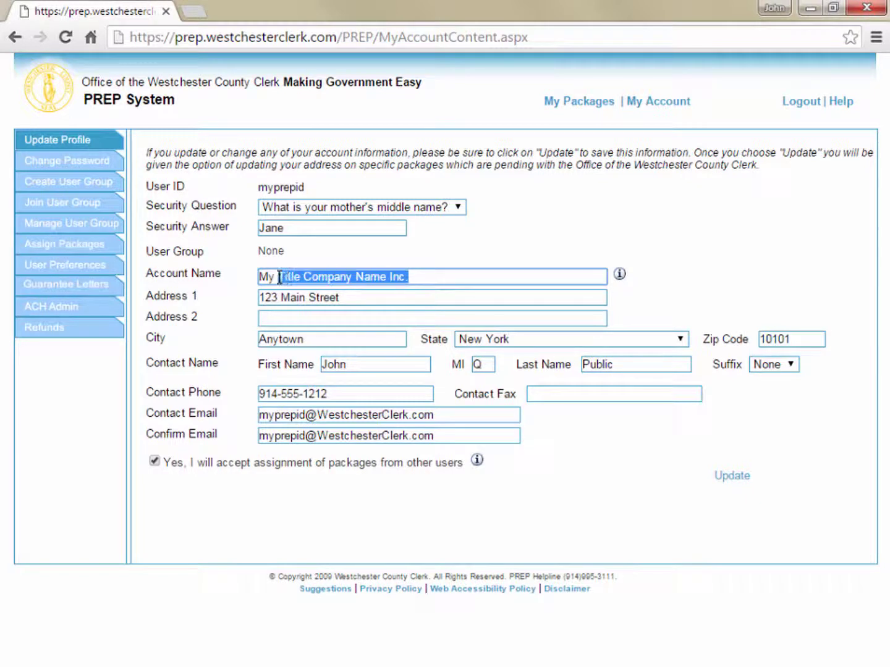
pyautogui.write('New Titl')
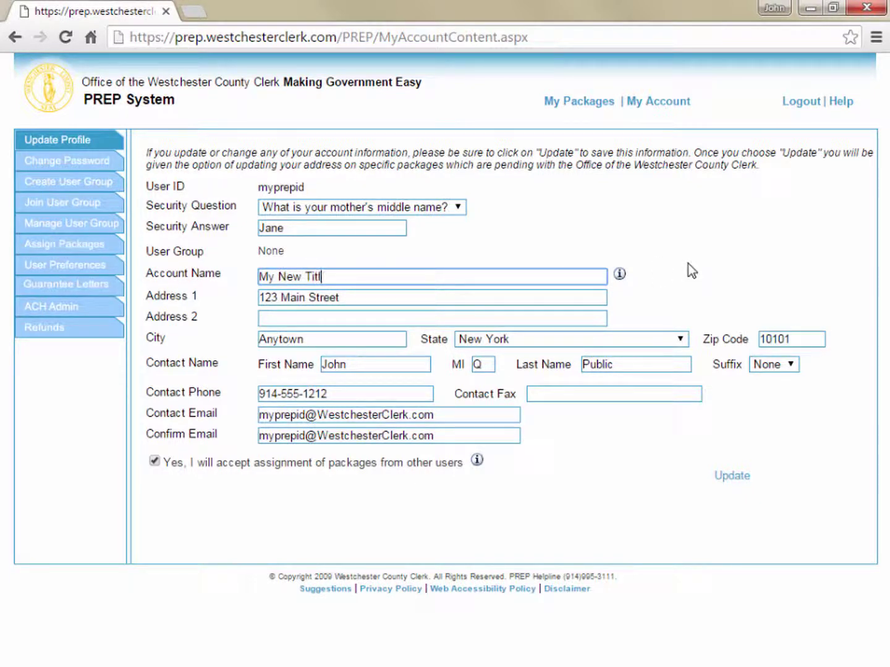
pyautogui.write('e Company')
pyautogui.click(734, 481)
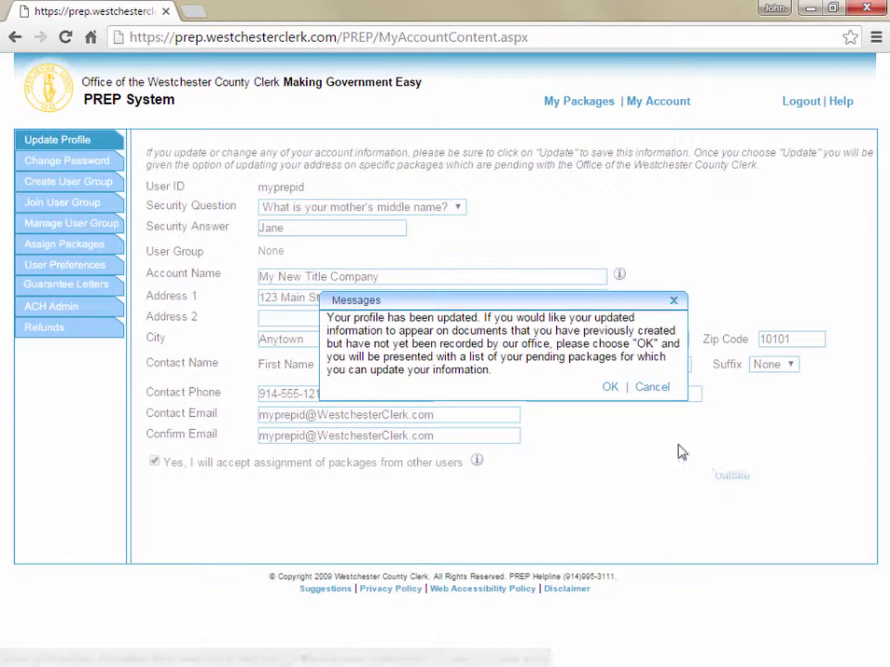
pyautogui.click(609, 387)
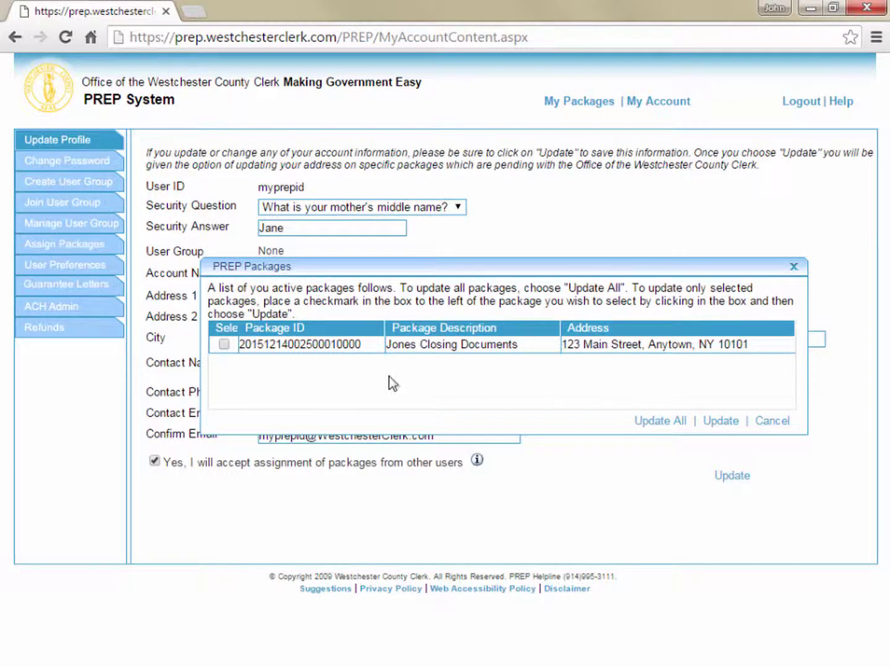
pyautogui.click(655, 423)
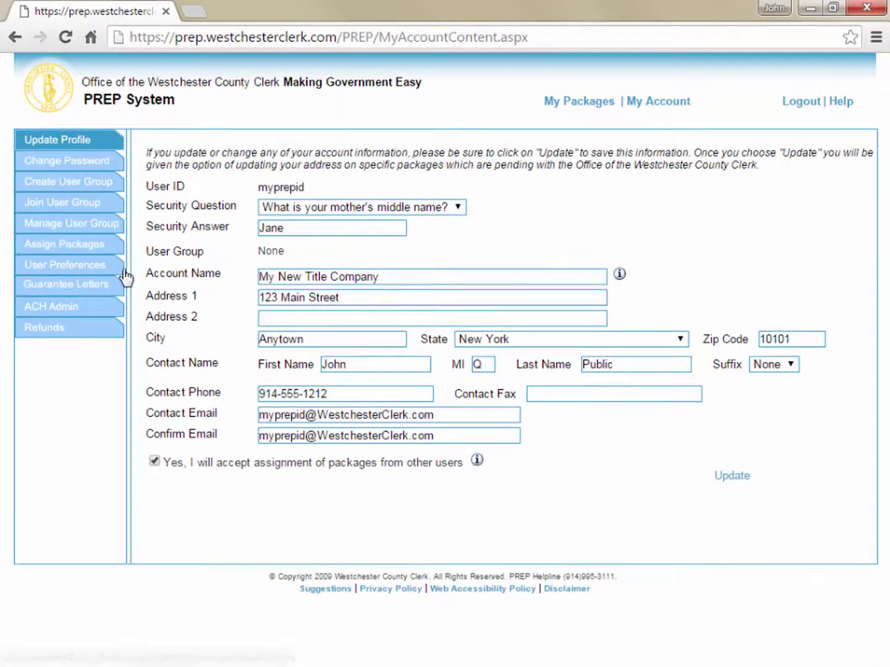
# Step: Move Jones Closing Documents from Current Packages into the to-be-assigned list
pyautogui.click(90, 248)
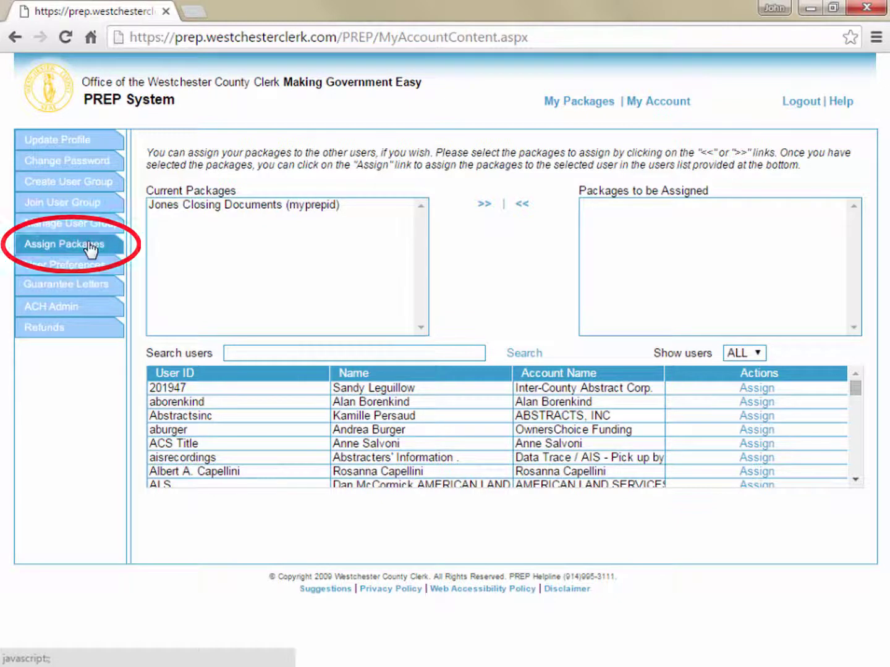
pyautogui.click(225, 203)
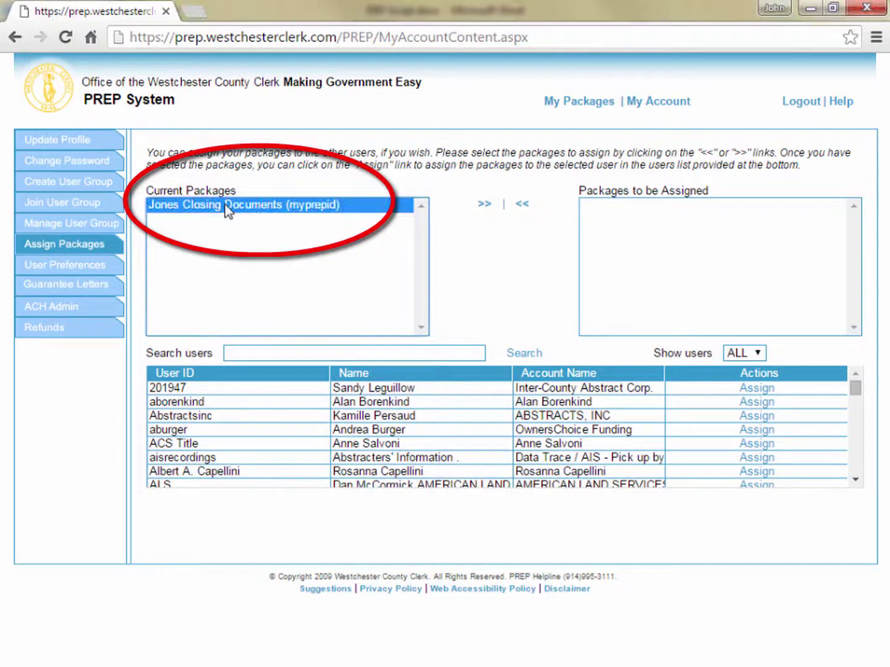
pyautogui.click(485, 206)
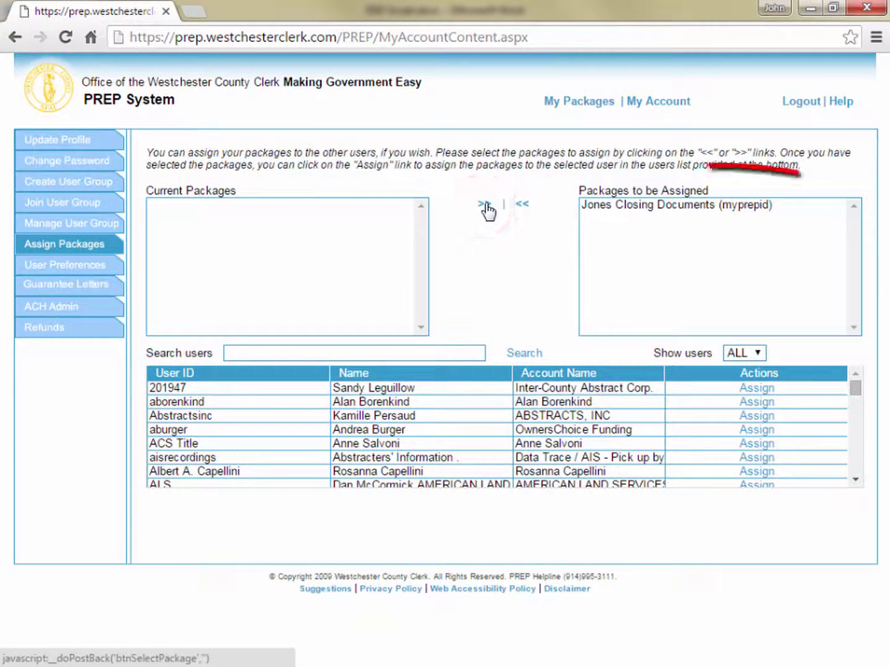
pyautogui.click(453, 351)
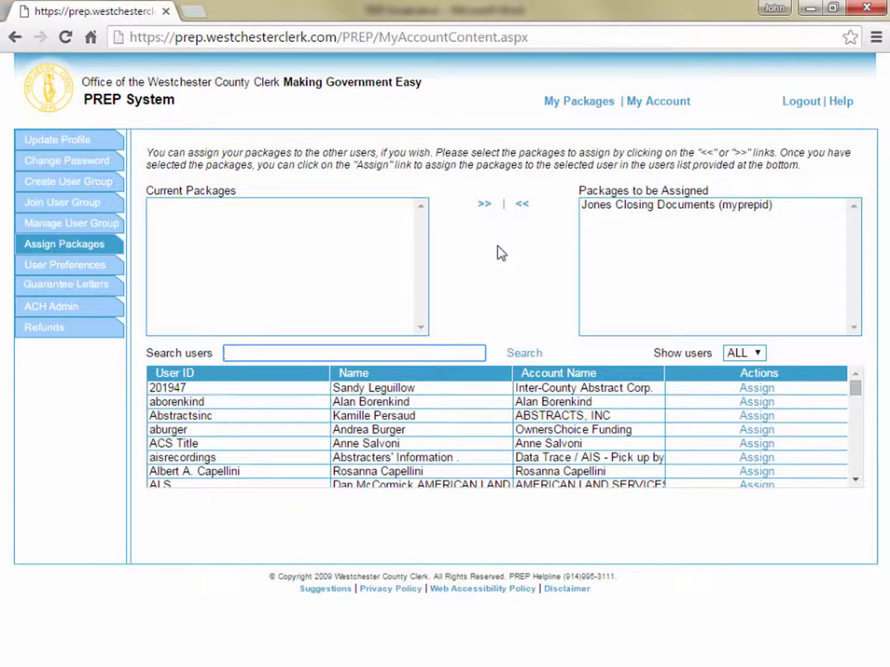
# Step: Assign the package to the first user matching 'generic', close the confirmation letter, and log out
pyautogui.write('gene')
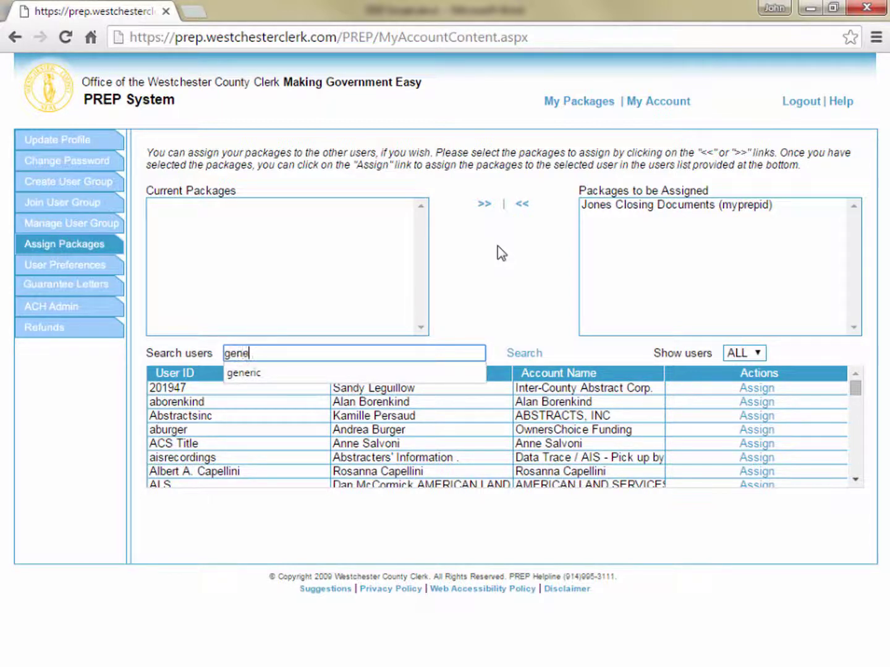
pyautogui.write('ric')
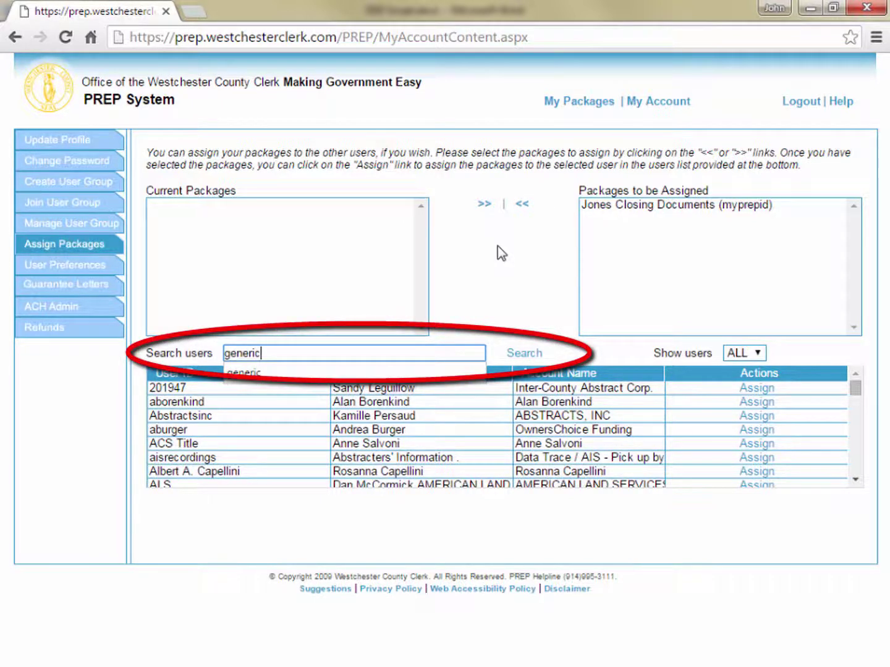
pyautogui.click(531, 354)
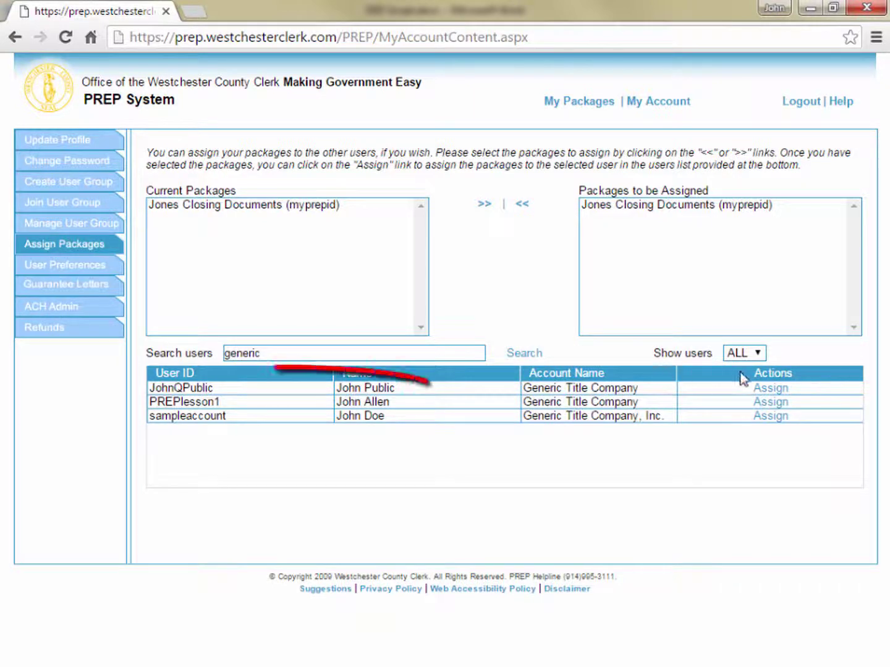
pyautogui.click(770, 389)
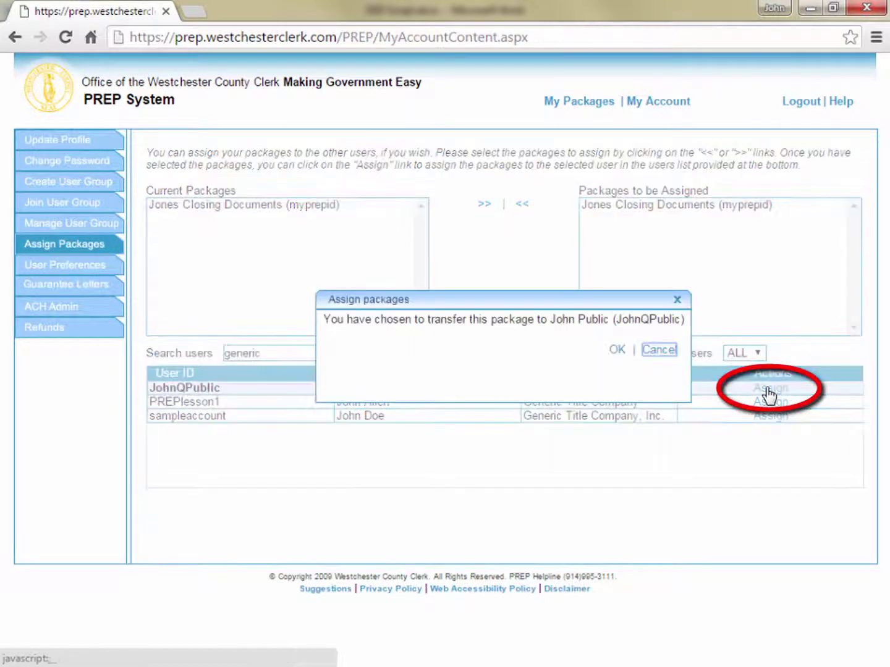
pyautogui.click(618, 350)
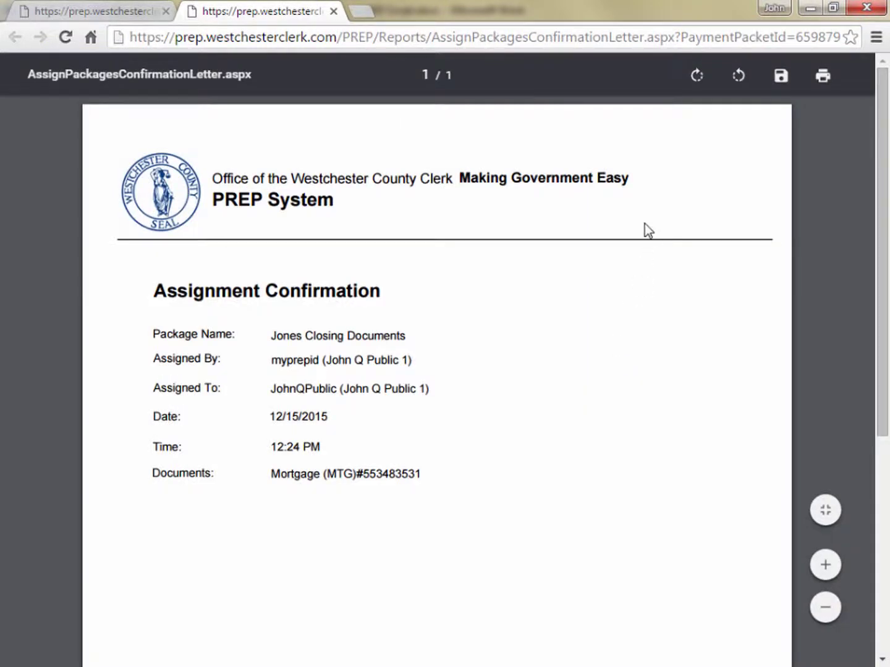
pyautogui.click(333, 12)
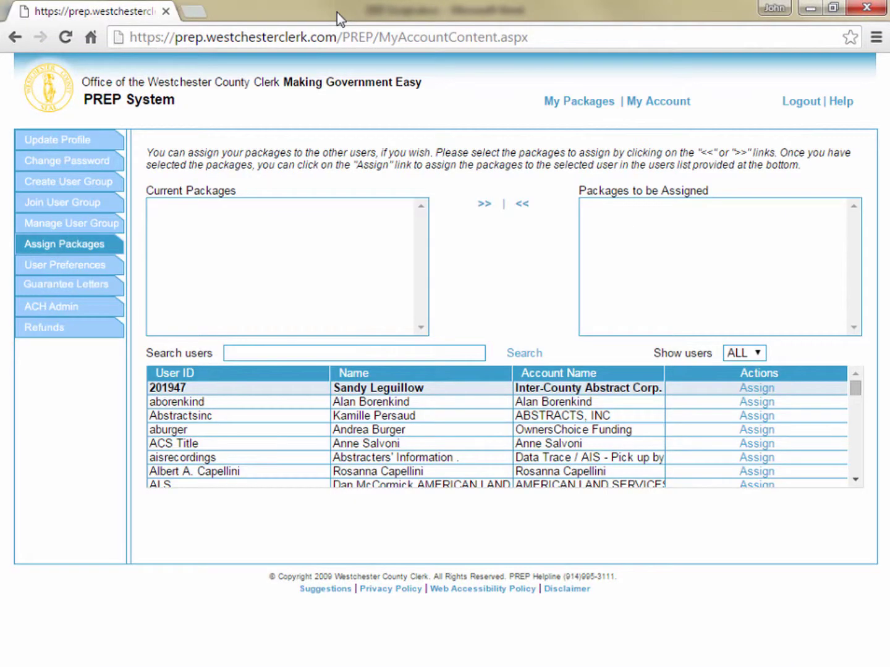
pyautogui.click(568, 102)
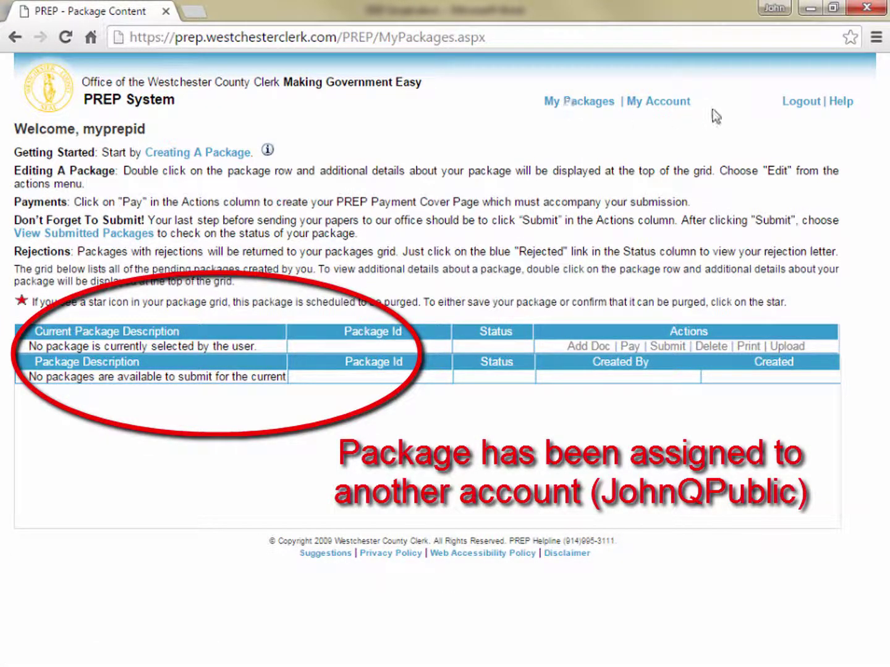
pyautogui.click(795, 106)
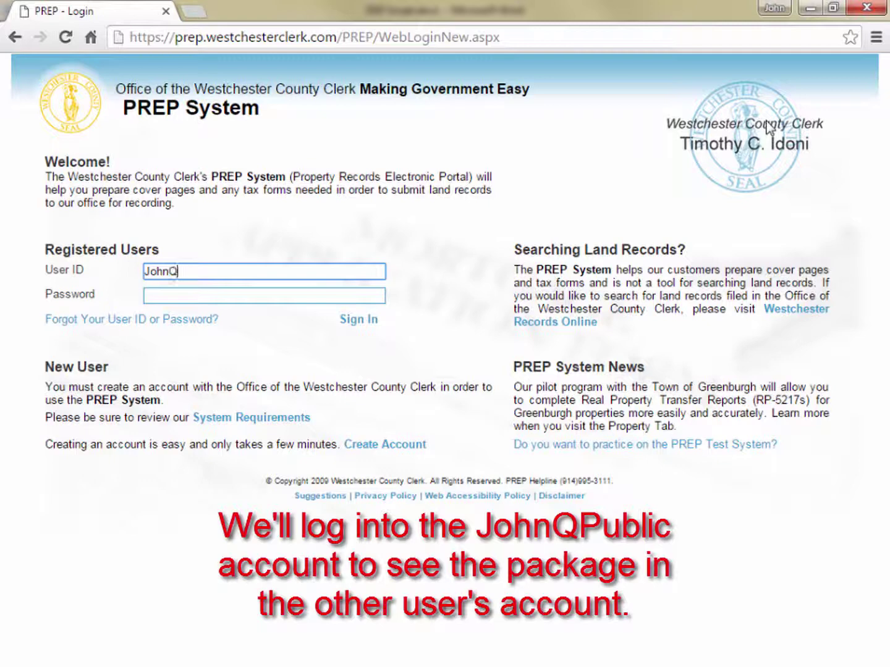
# Step: Sign in with the receiving user's ID and password, then start the package's payment cover page
pyautogui.write('JohnQPublic')
pyautogui.press('Tab')
pyautogui.write('****')
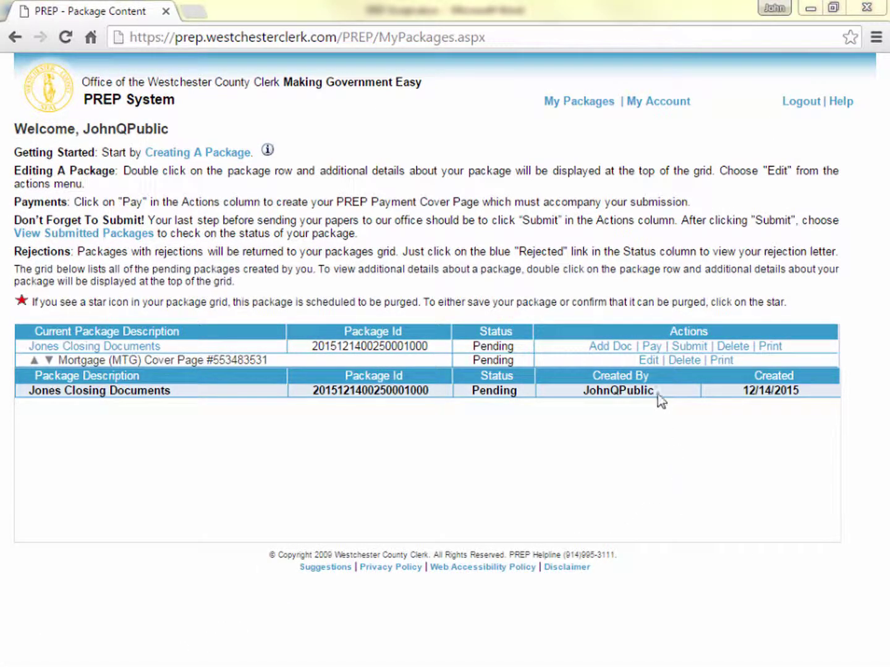
pyautogui.click(653, 350)
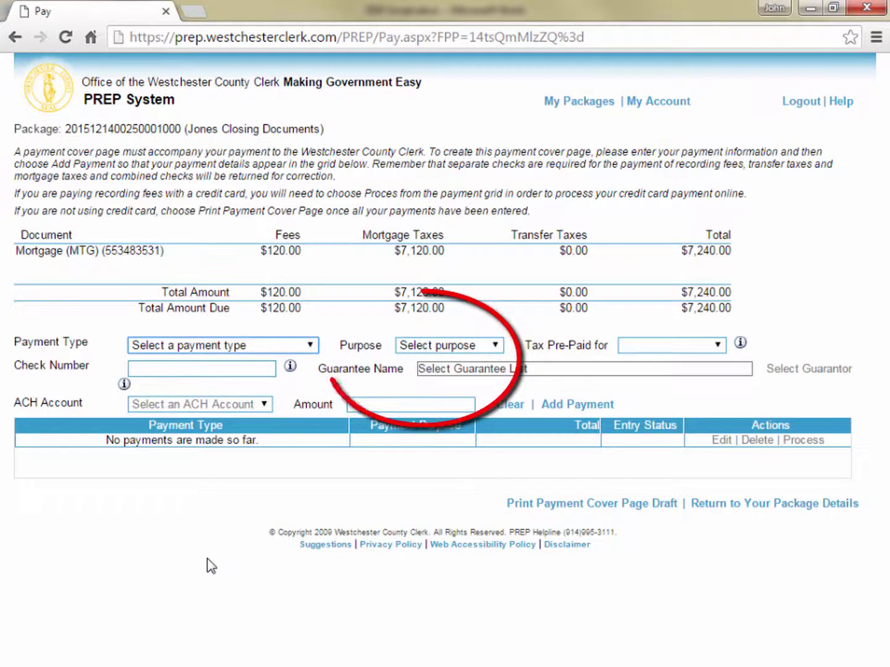
# Step: Pay the $120.00 Fees by Check, Guaranteed, entering check number 0
pyautogui.click(494, 346)
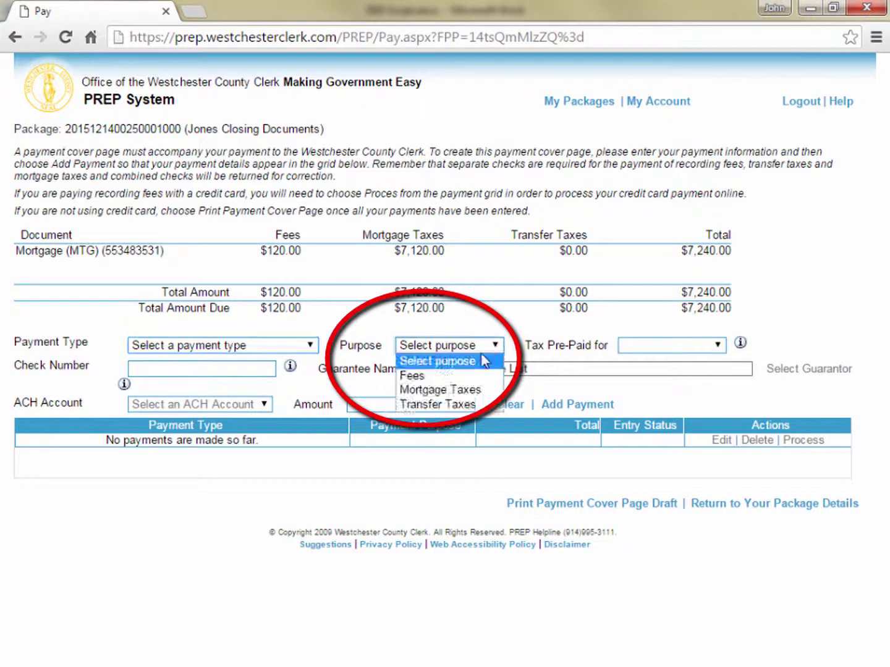
pyautogui.click(459, 374)
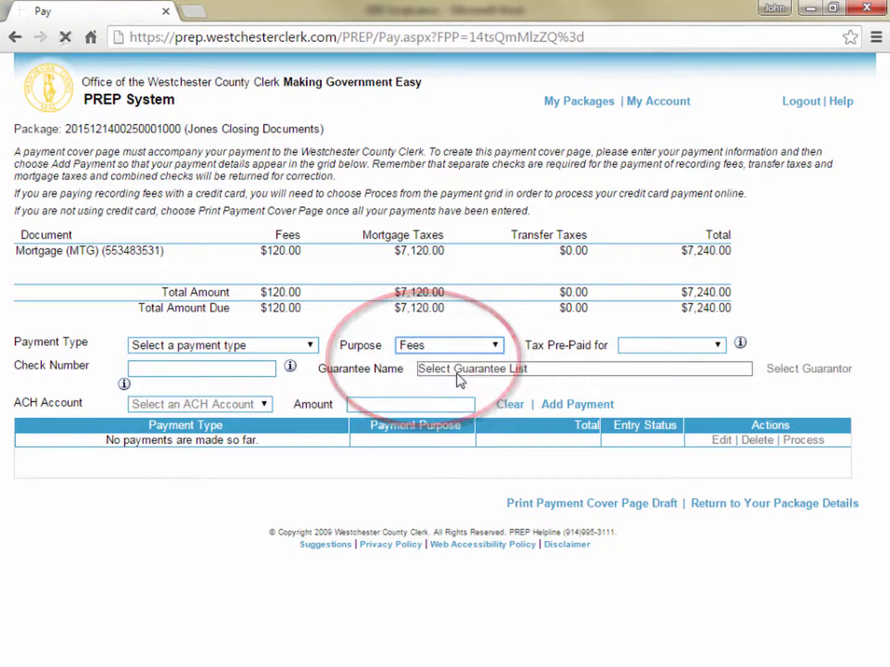
pyautogui.click(309, 344)
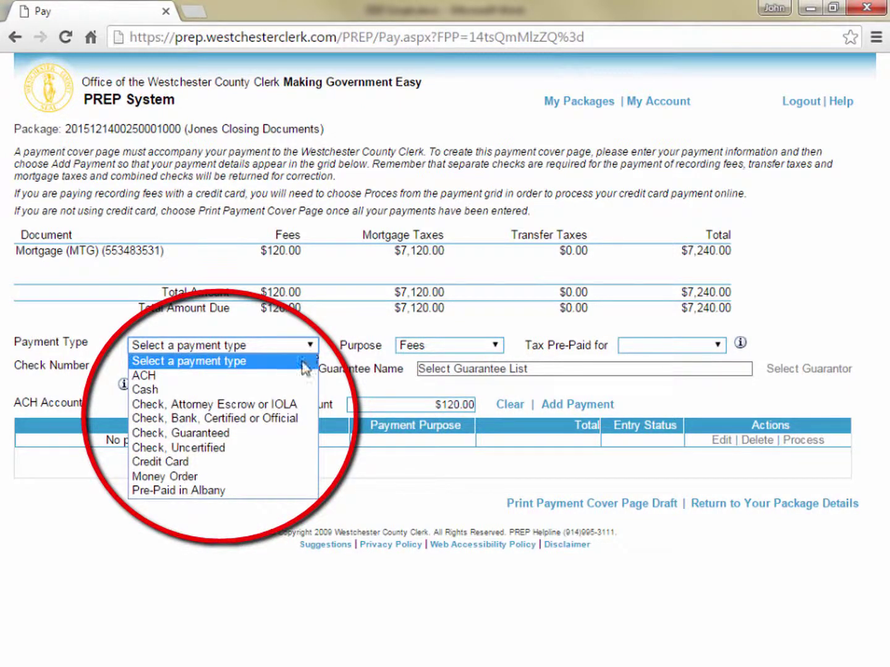
pyautogui.click(281, 419)
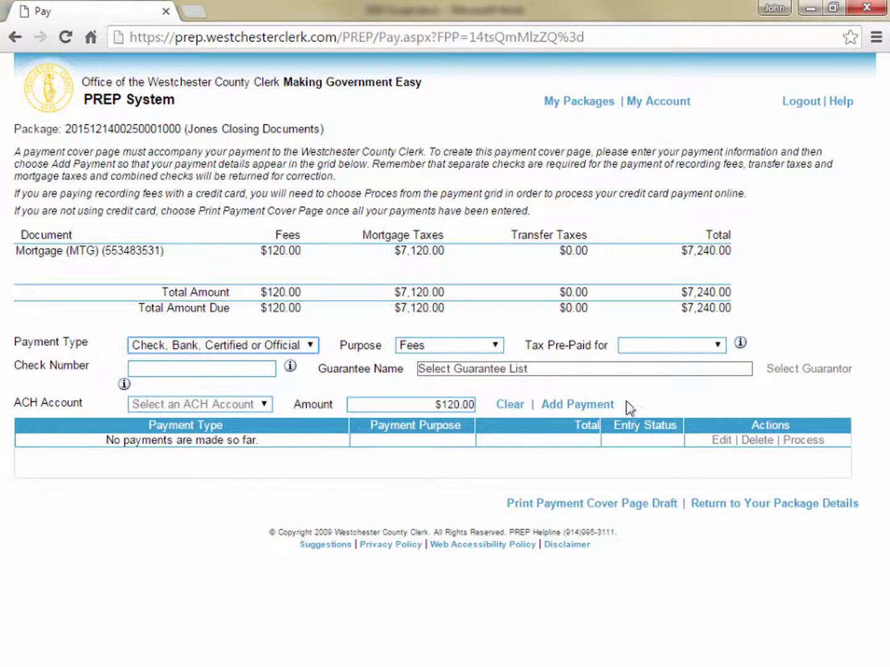
pyautogui.click(604, 405)
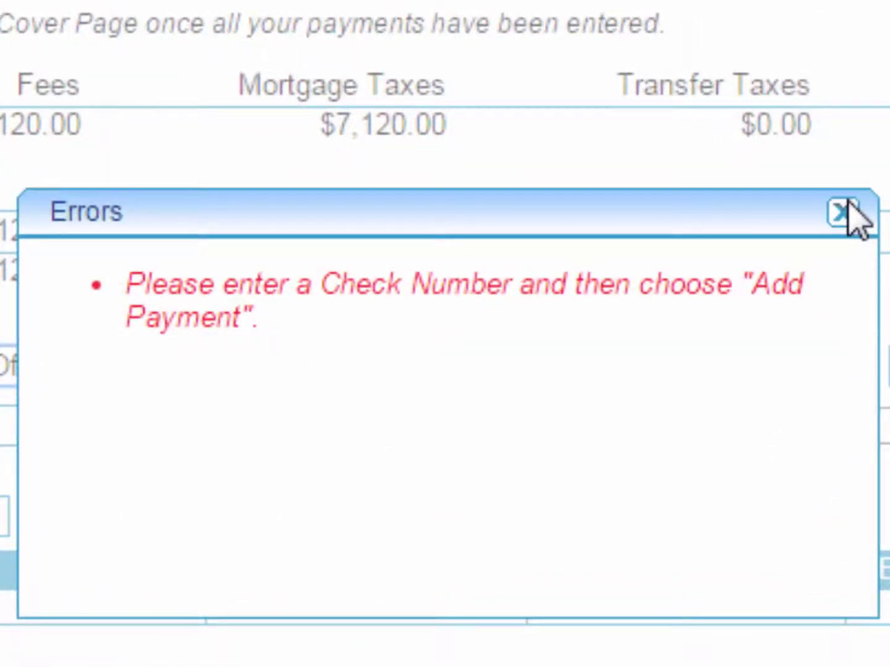
pyautogui.click(844, 209)
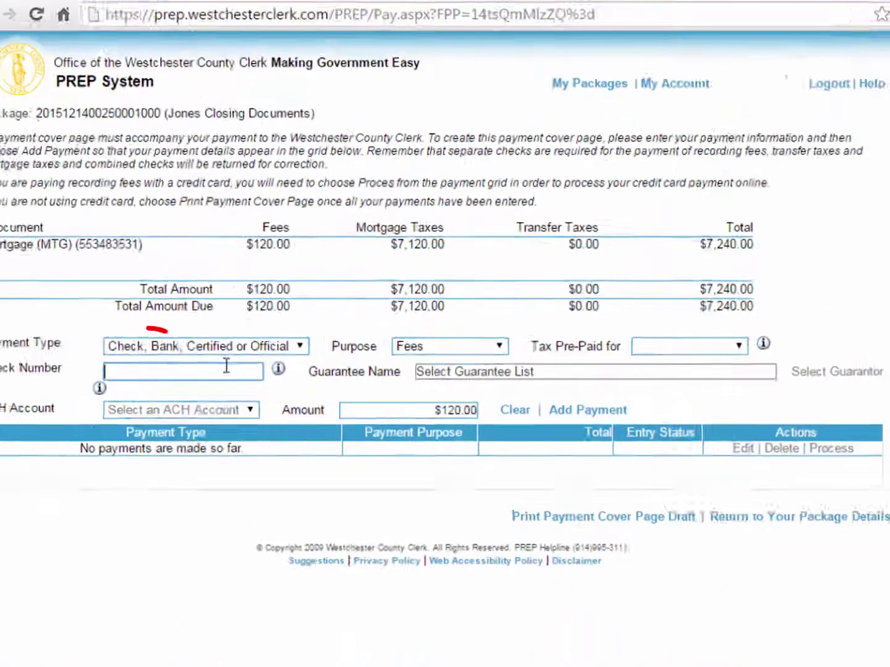
pyautogui.write('0')
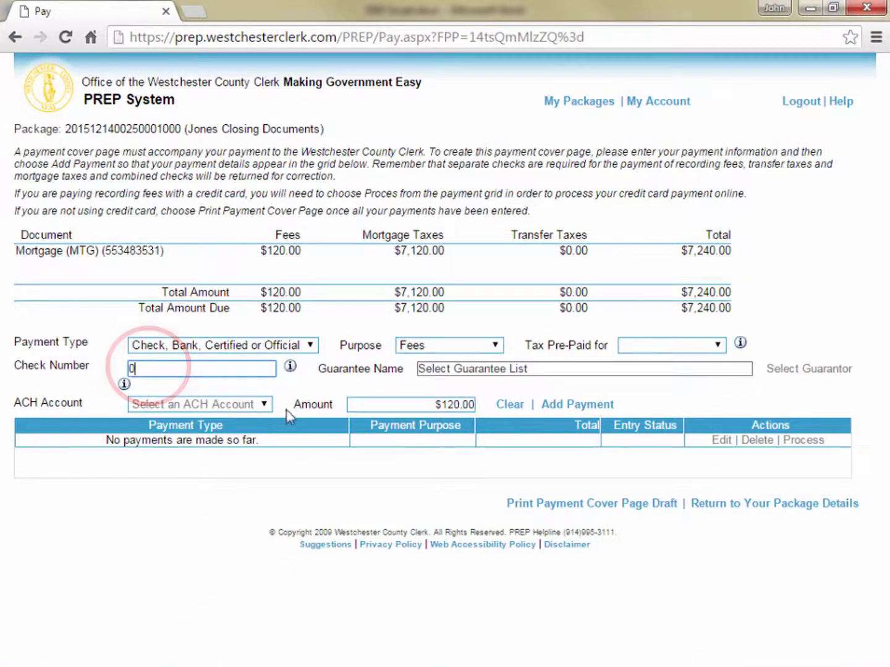
pyautogui.click(306, 347)
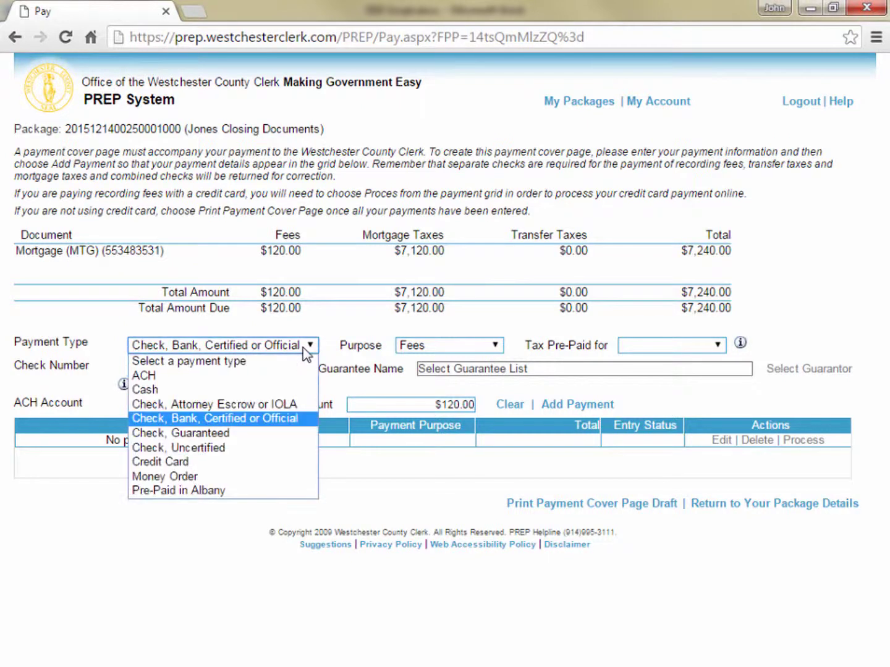
pyautogui.click(247, 433)
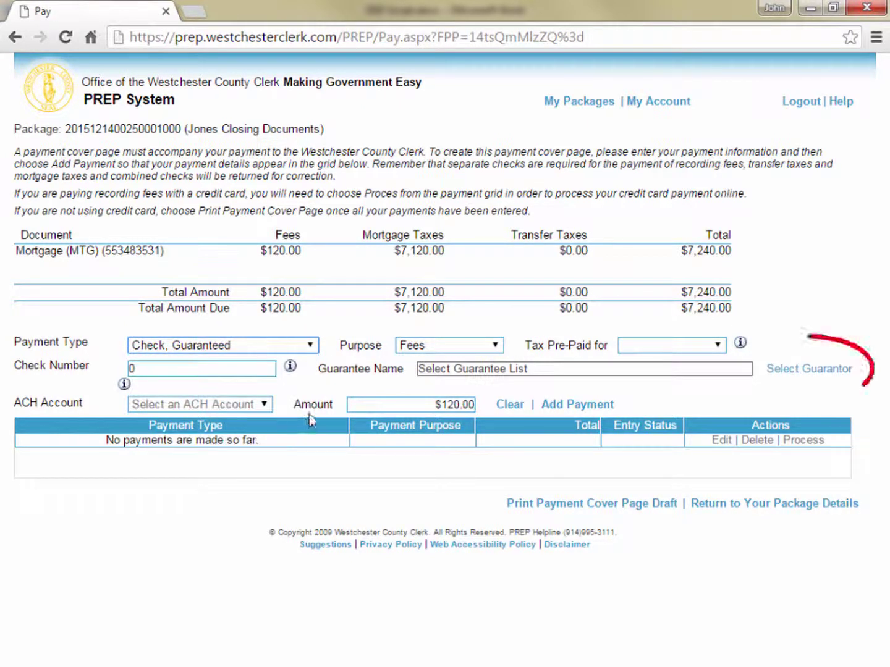
# Step: Try ACH as the payment type, find no ACH accounts, and switch to Credit Card
pyautogui.click(310, 345)
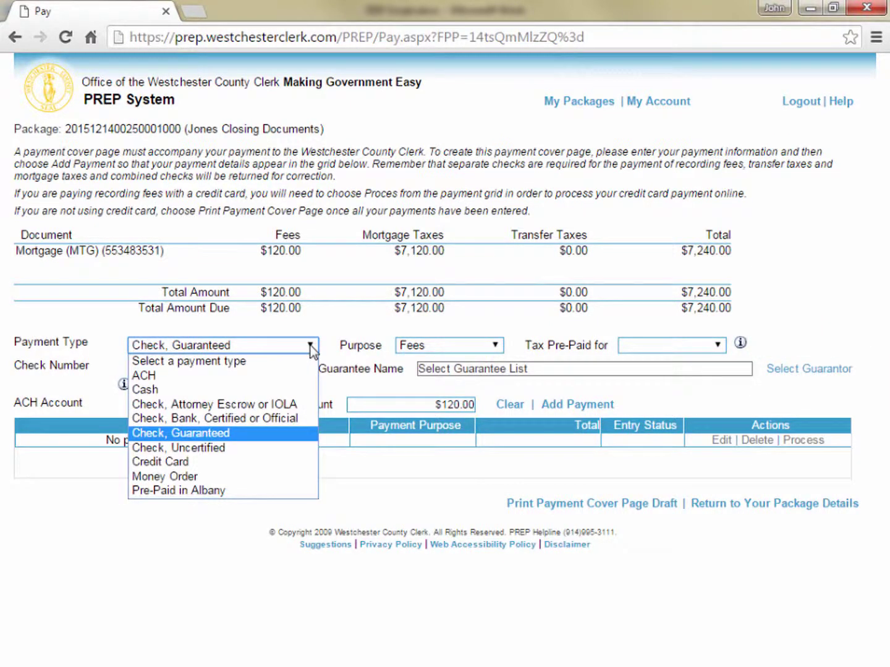
pyautogui.click(289, 377)
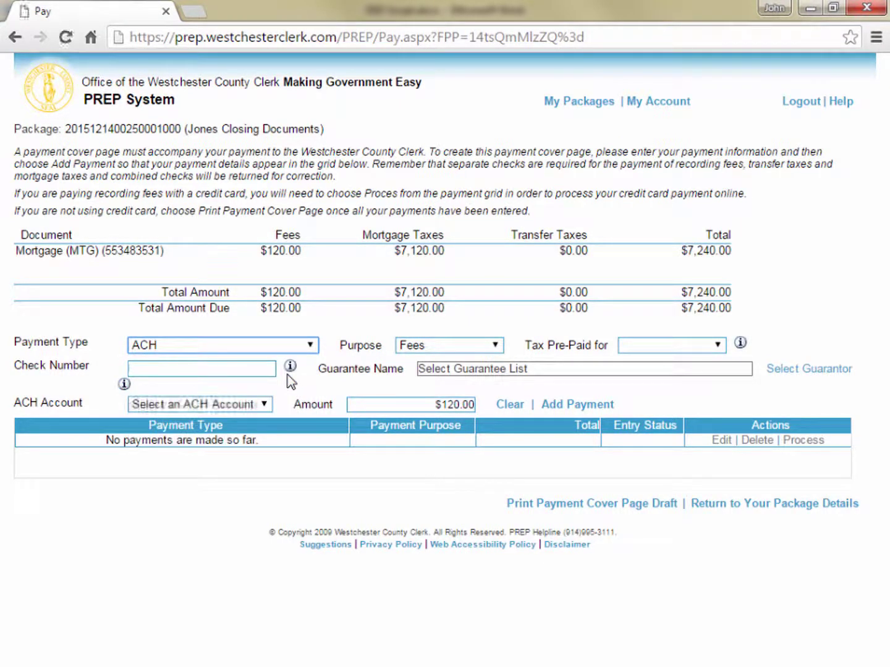
pyautogui.click(264, 405)
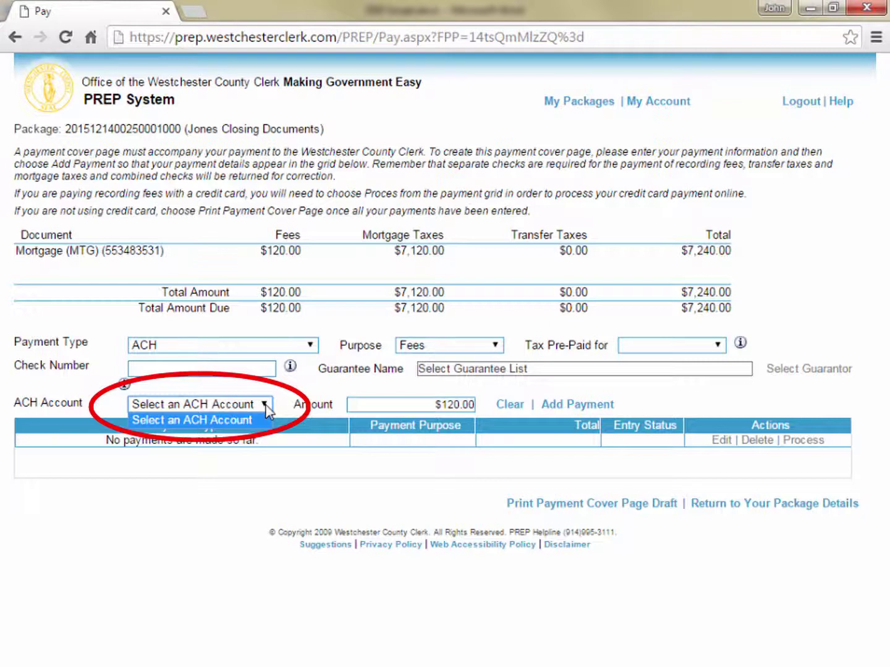
pyautogui.click(267, 411)
pyautogui.click(307, 344)
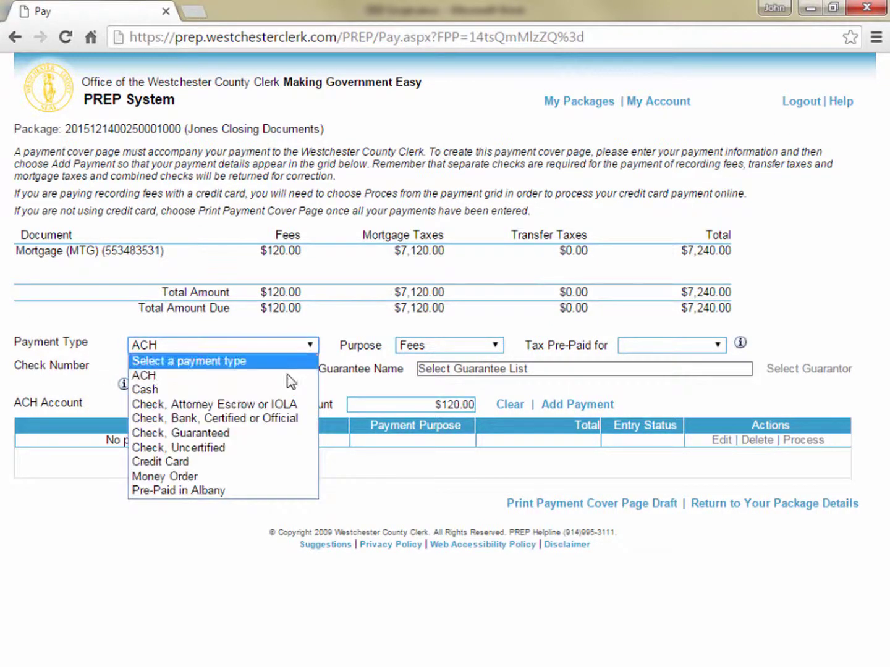
pyautogui.click(248, 462)
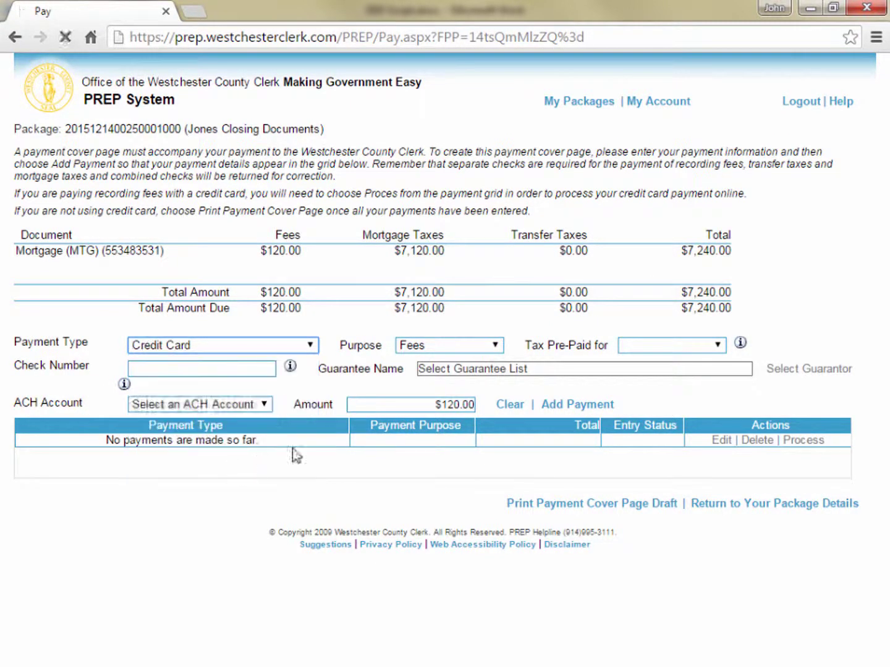
# Step: Add and process the $120.00 credit card fees payment, then return and delete it
pyautogui.click(588, 409)
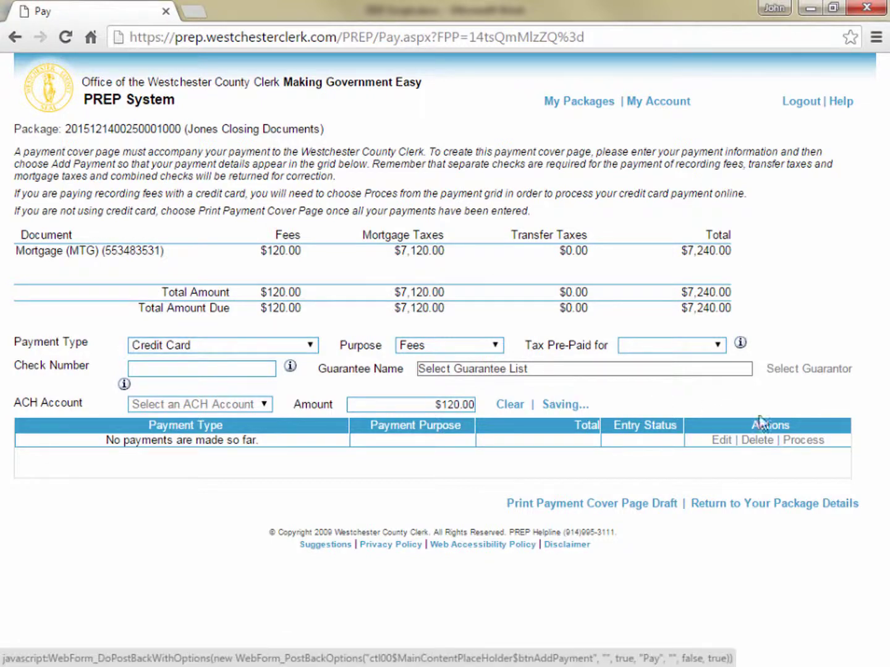
pyautogui.click(797, 441)
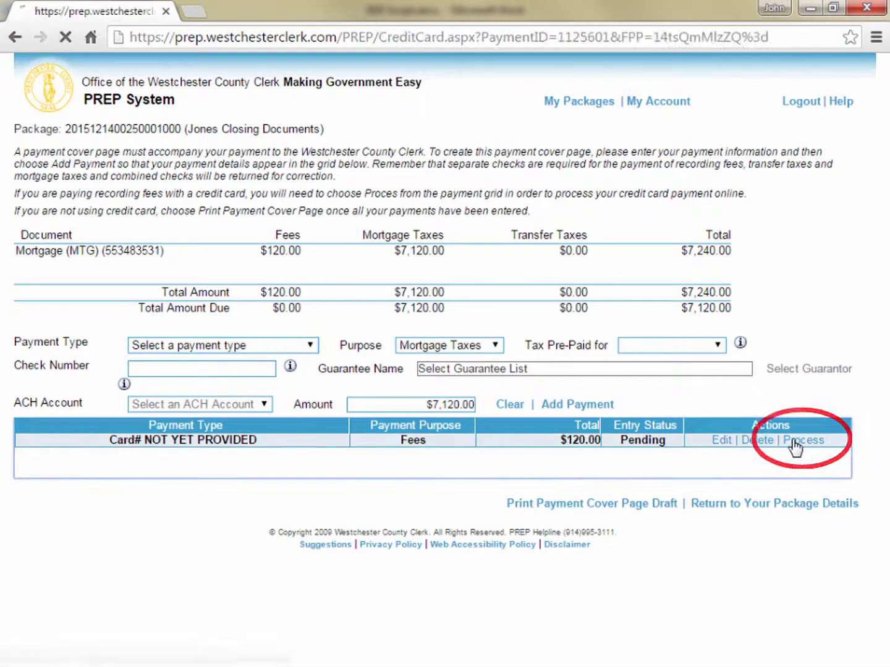
pyautogui.click(787, 121)
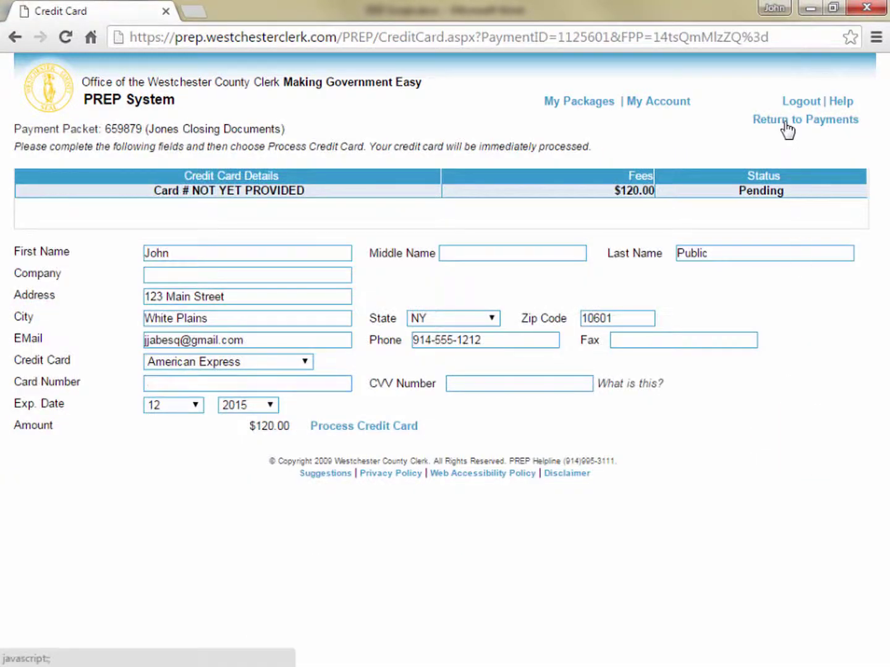
pyautogui.click(755, 441)
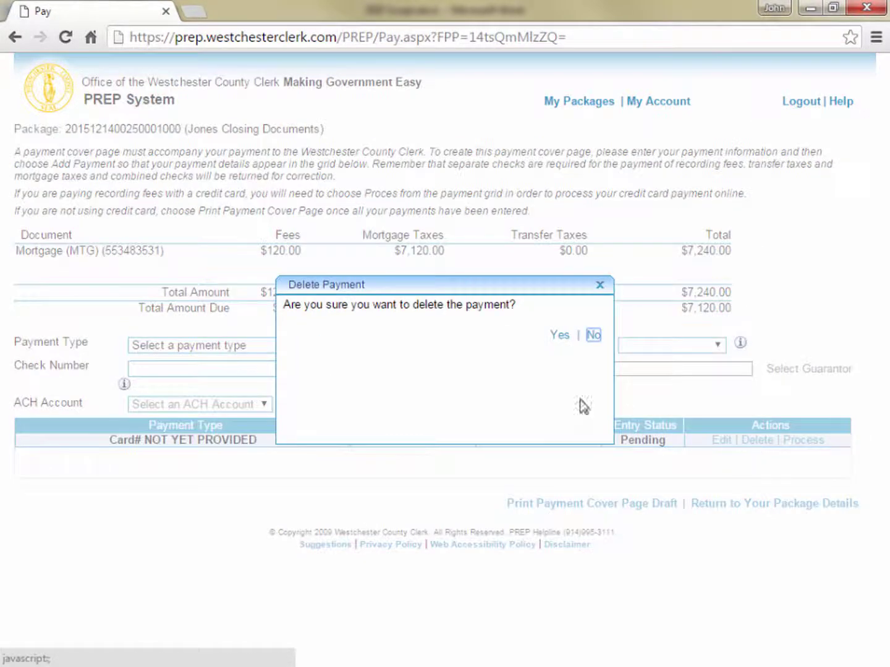
pyautogui.click(558, 334)
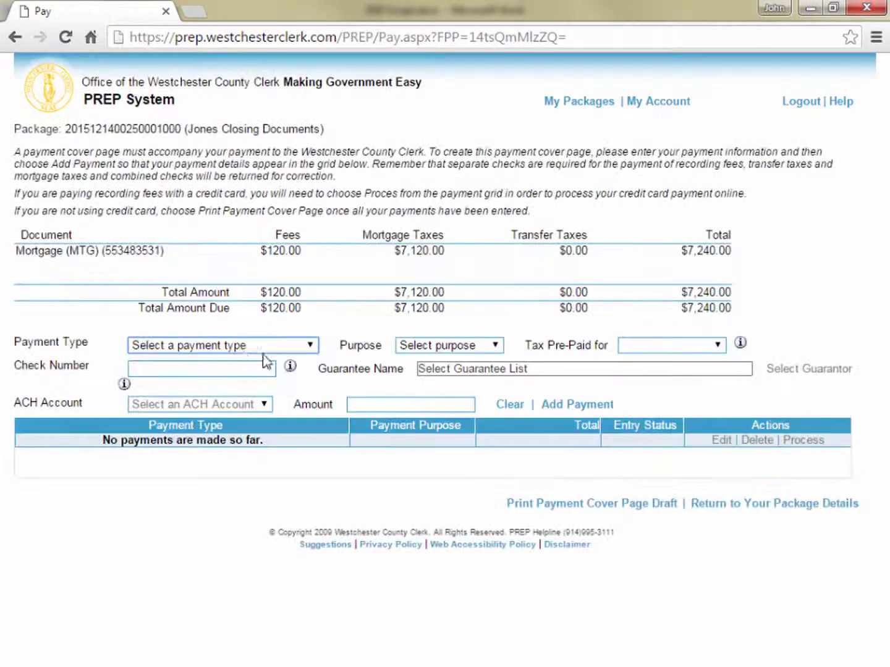
# Step: Add a $120.00 Fees payment by bank, certified or official check number 0
pyautogui.click(470, 349)
pyautogui.click(421, 372)
pyautogui.click(310, 347)
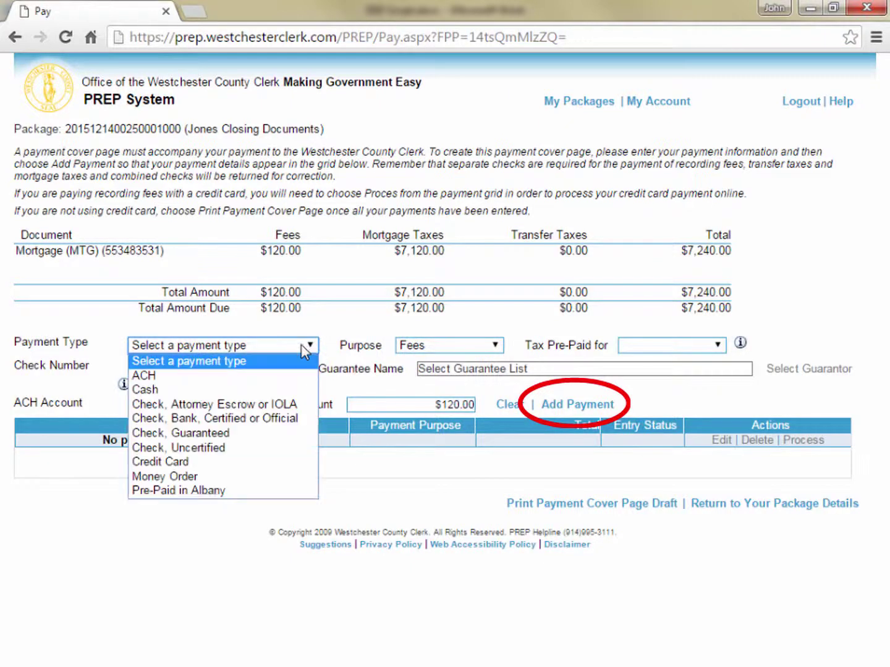
pyautogui.click(281, 425)
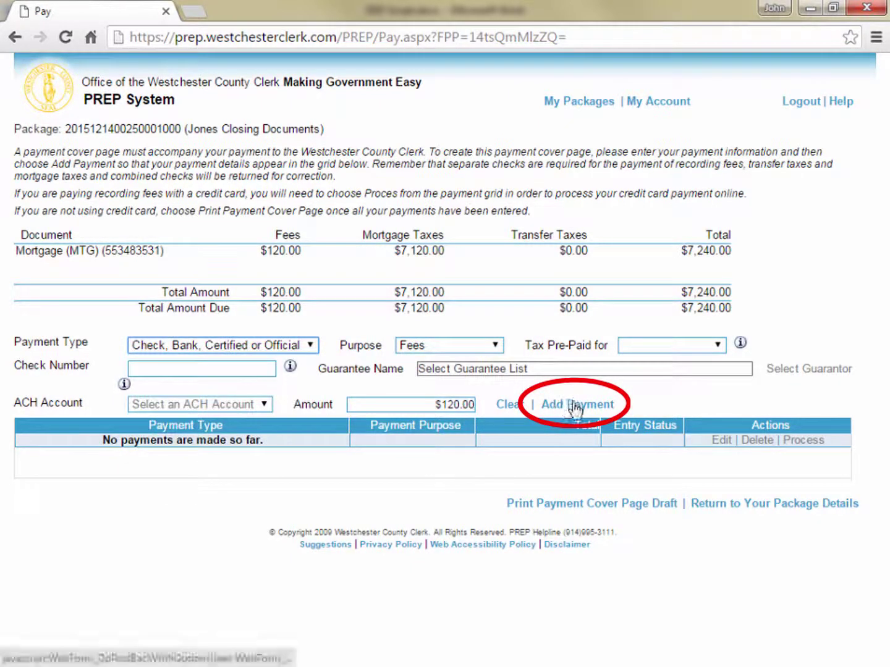
pyautogui.click(248, 363)
pyautogui.write('0')
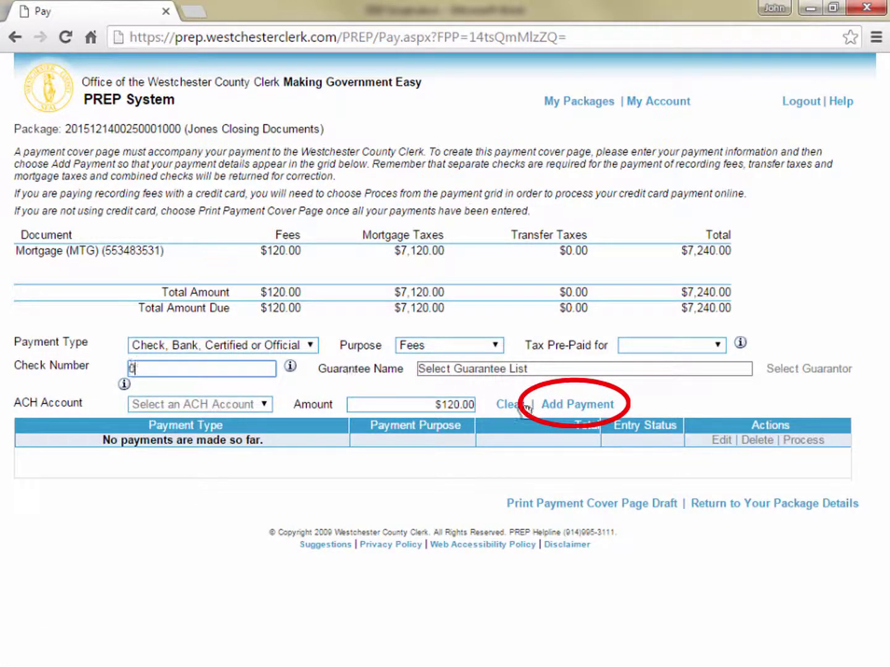
pyautogui.click(550, 406)
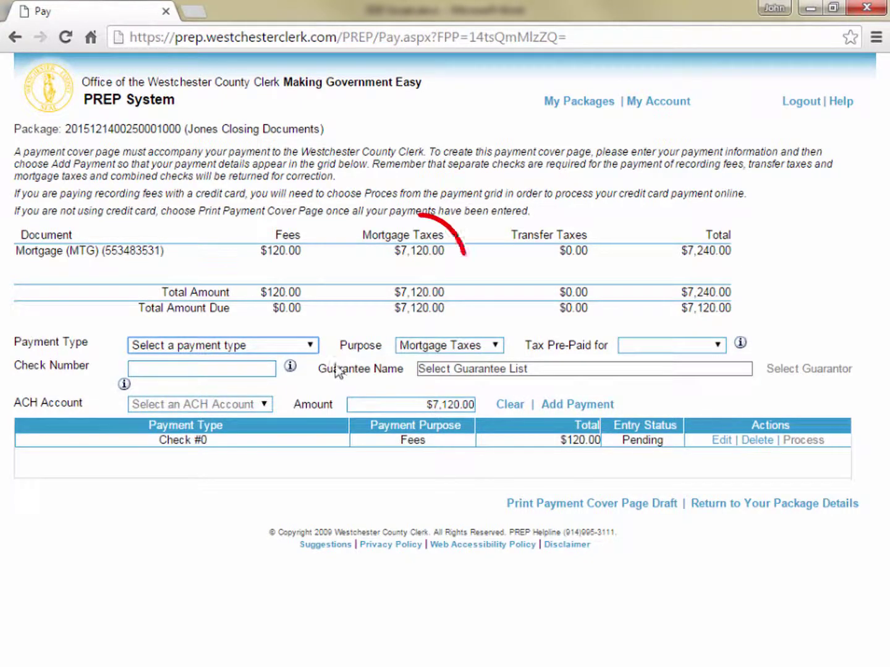
# Step: Add a $7,120.00 Mortgage Taxes payment by bank, certified or official check number 0
pyautogui.click(310, 346)
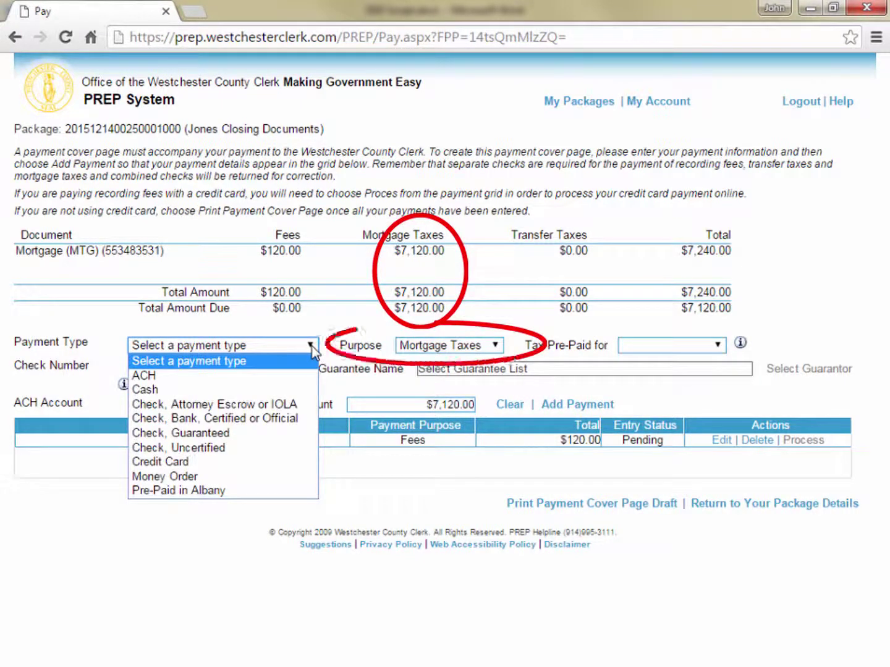
pyautogui.click(275, 416)
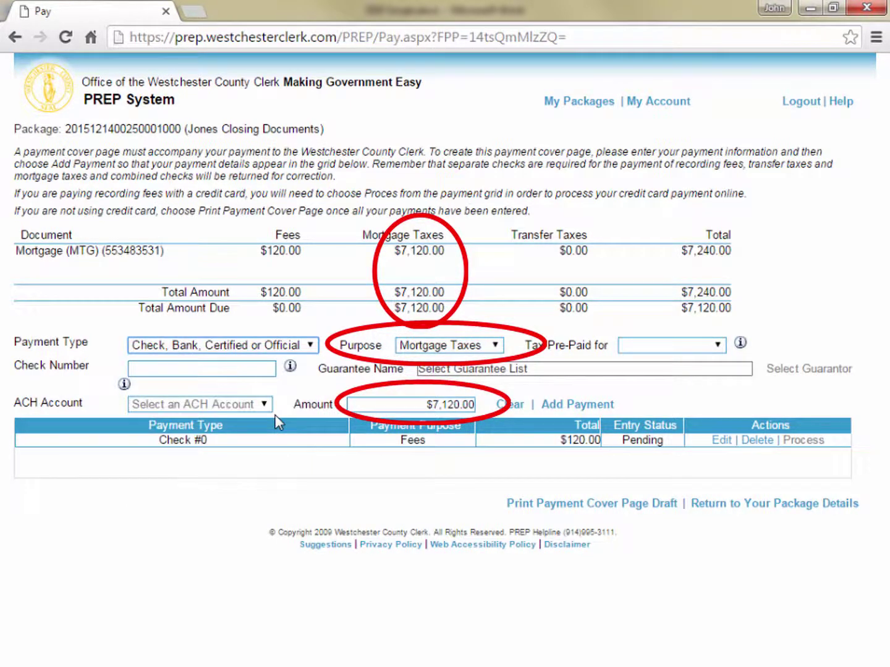
pyautogui.click(253, 369)
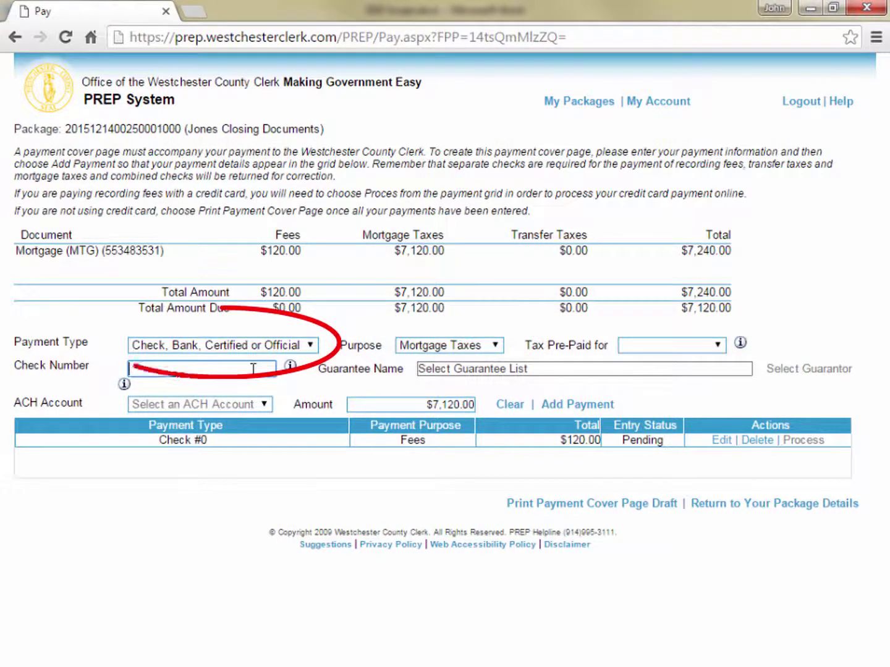
pyautogui.write('0')
pyautogui.click(585, 408)
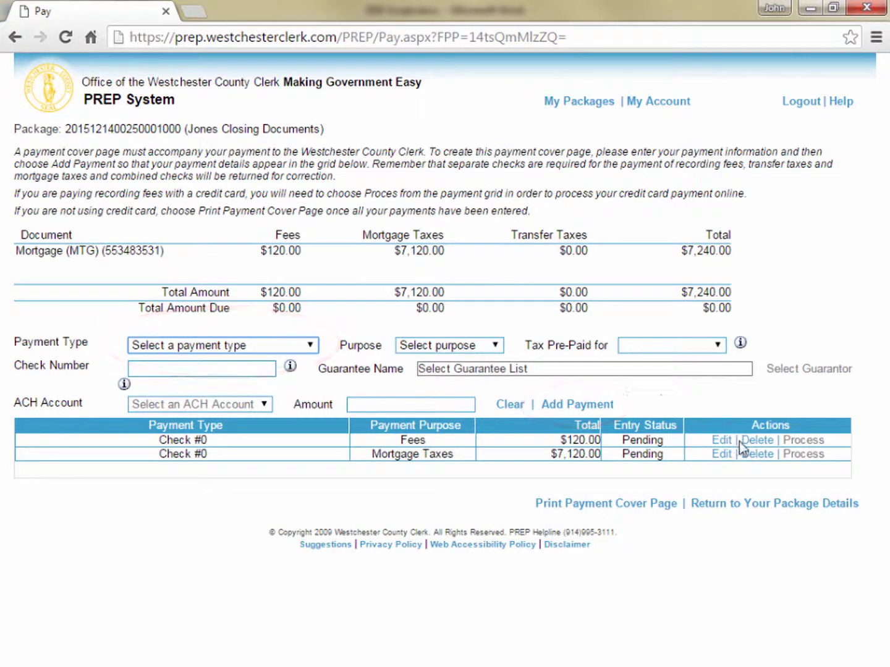
# Step: Mark the payment sheet and mortgage for Jones Closing Documents and Print All as one PDF
pyautogui.click(761, 504)
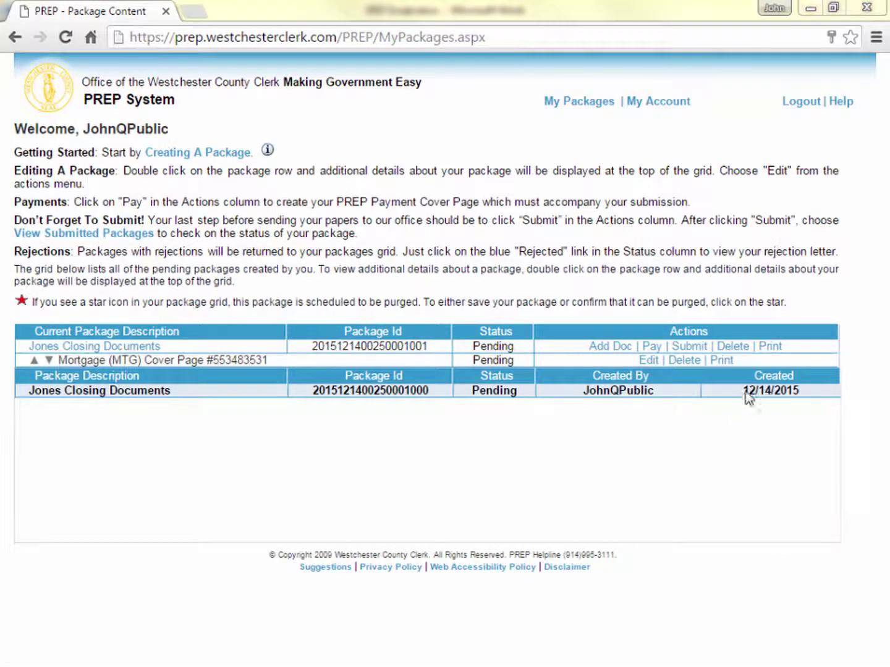
pyautogui.click(774, 348)
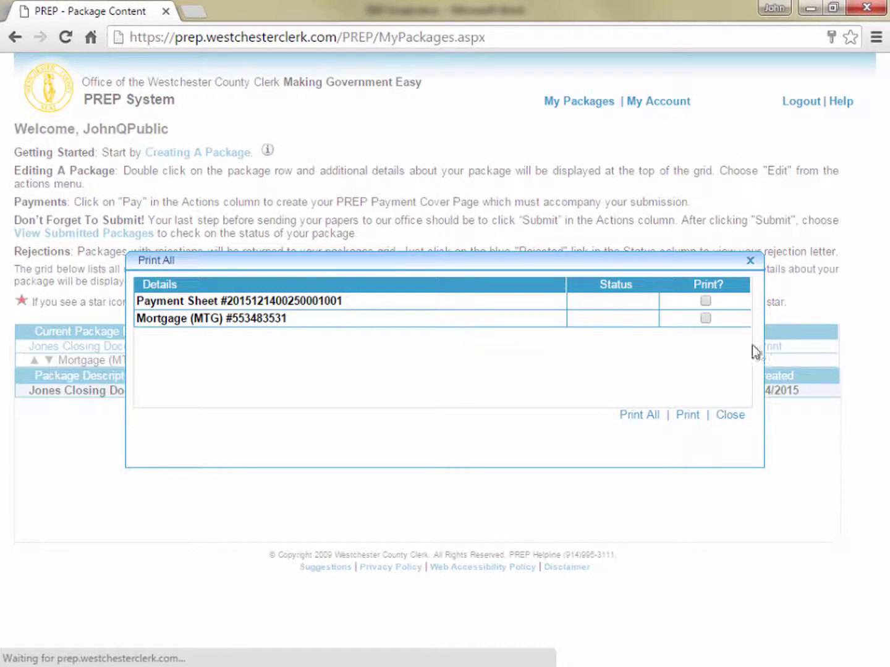
pyautogui.click(705, 318)
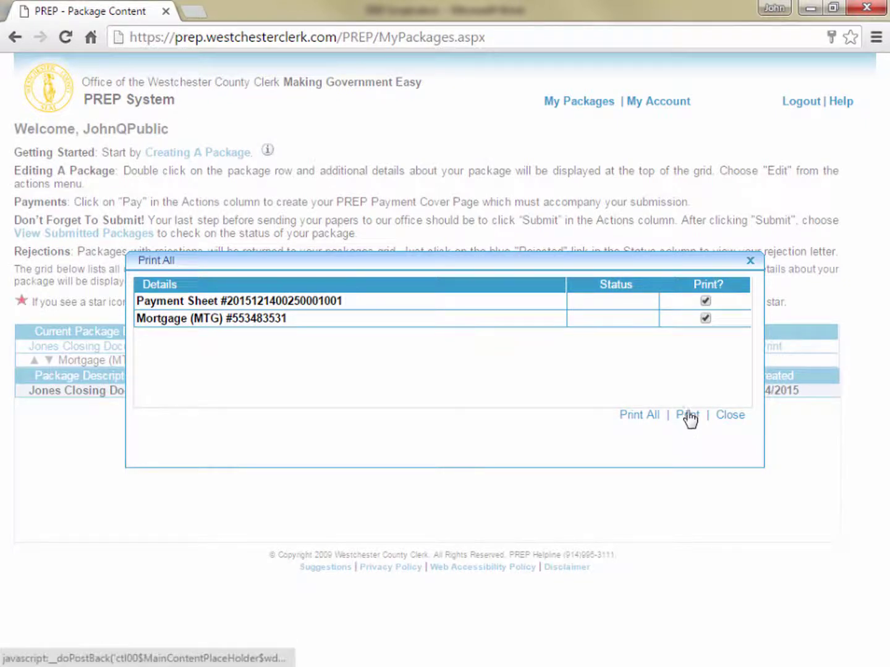
pyautogui.click(705, 318)
pyautogui.click(704, 301)
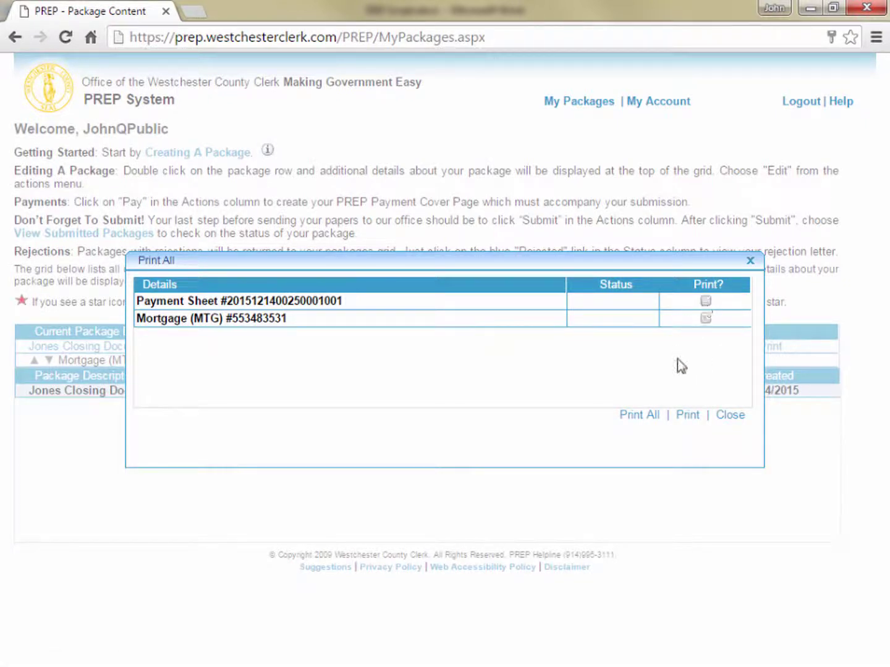
pyautogui.click(640, 417)
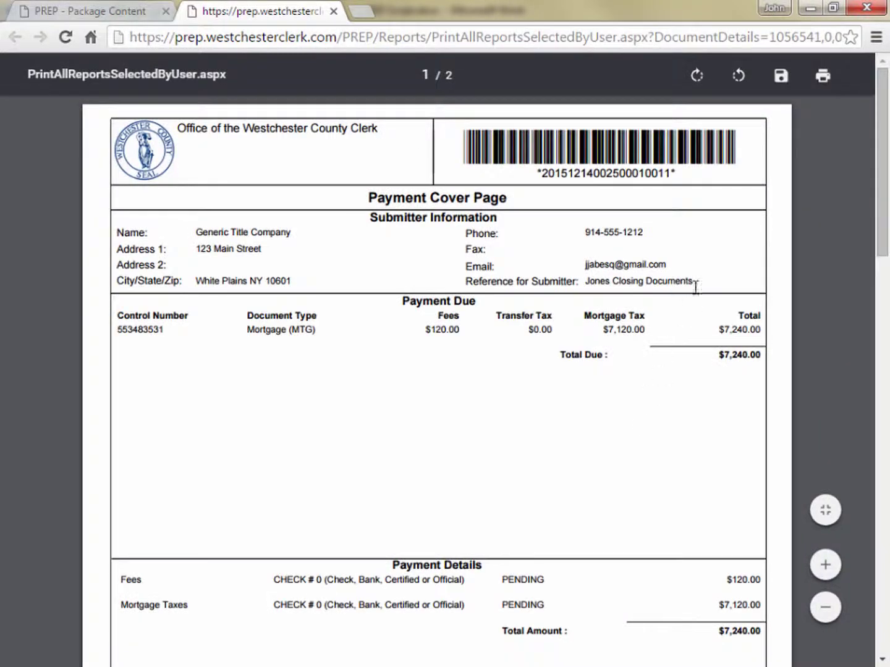
# Step: Cancel the cover page PDF's print and Save As dialogs, then close the PDF tab
pyautogui.click(823, 76)
pyautogui.click(256, 131)
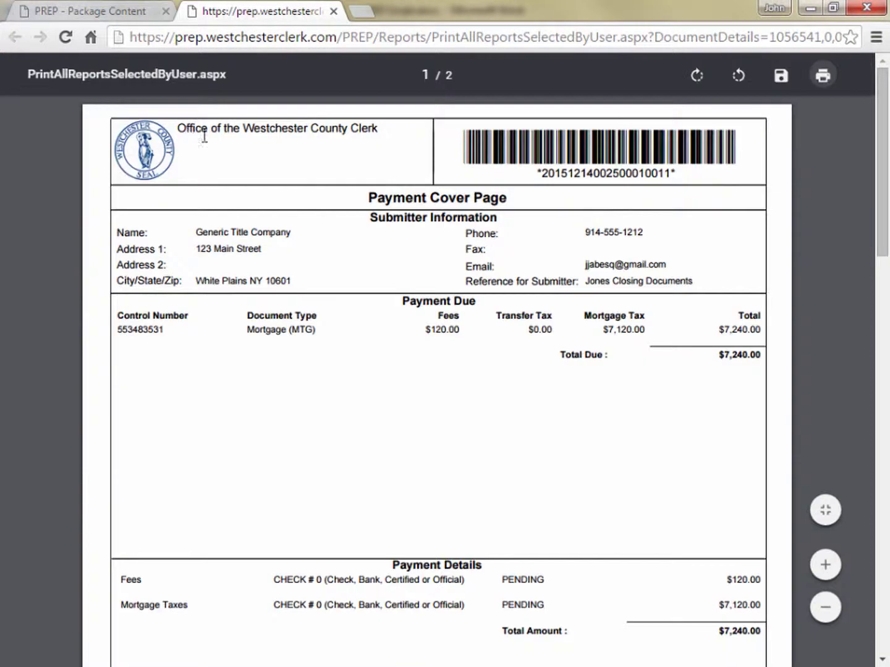
pyautogui.click(780, 77)
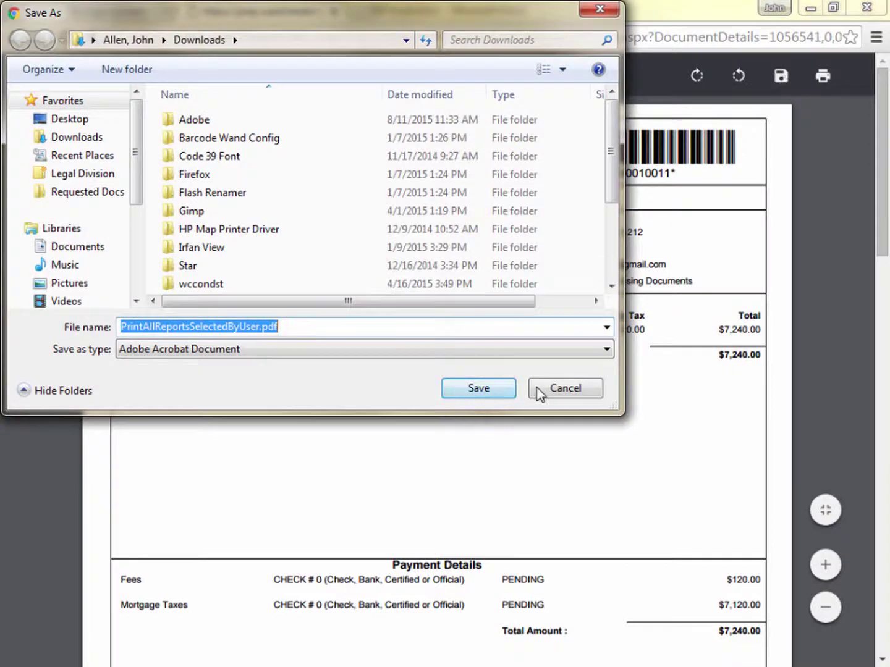
pyautogui.click(545, 387)
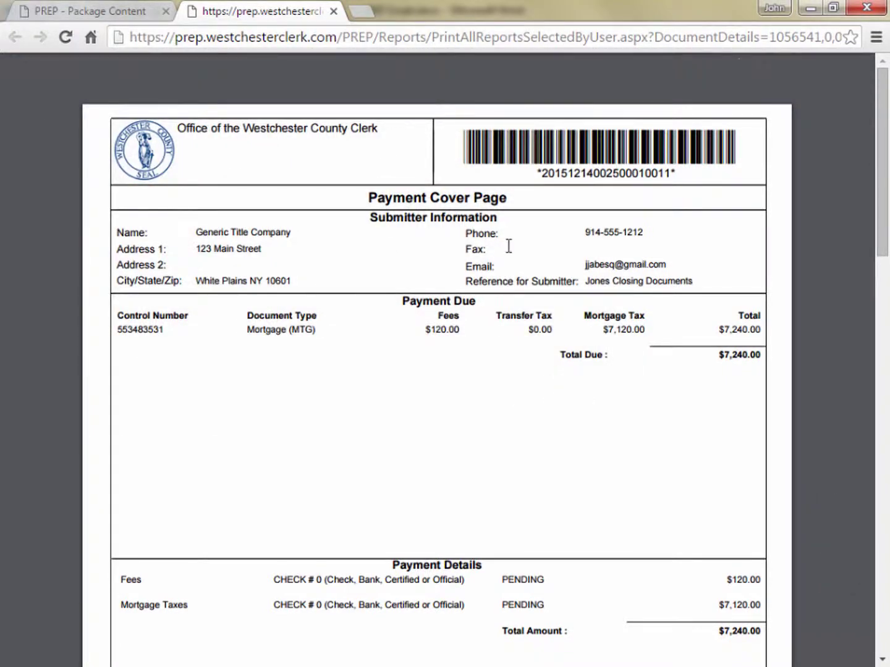
pyautogui.click(334, 13)
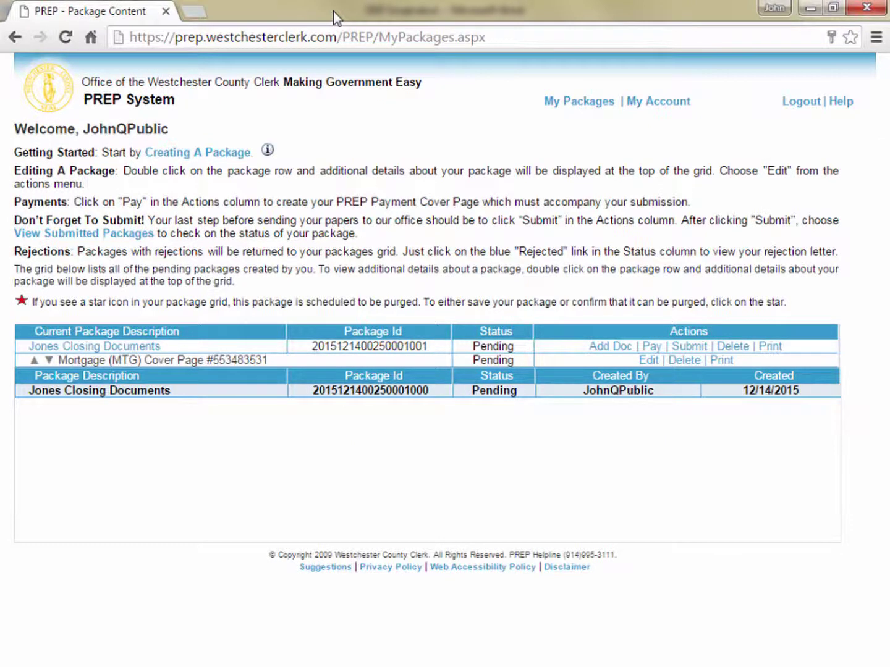